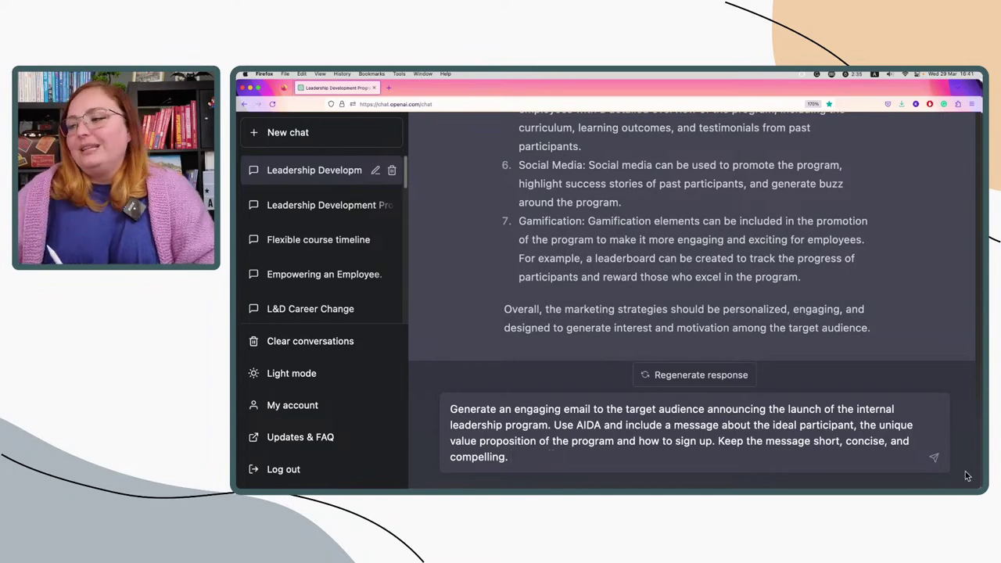
# Submit the prompt for a short AIDA email announcing the internal leadership program launch and bring the reply's opening into view.
pyautogui.click(935, 459)
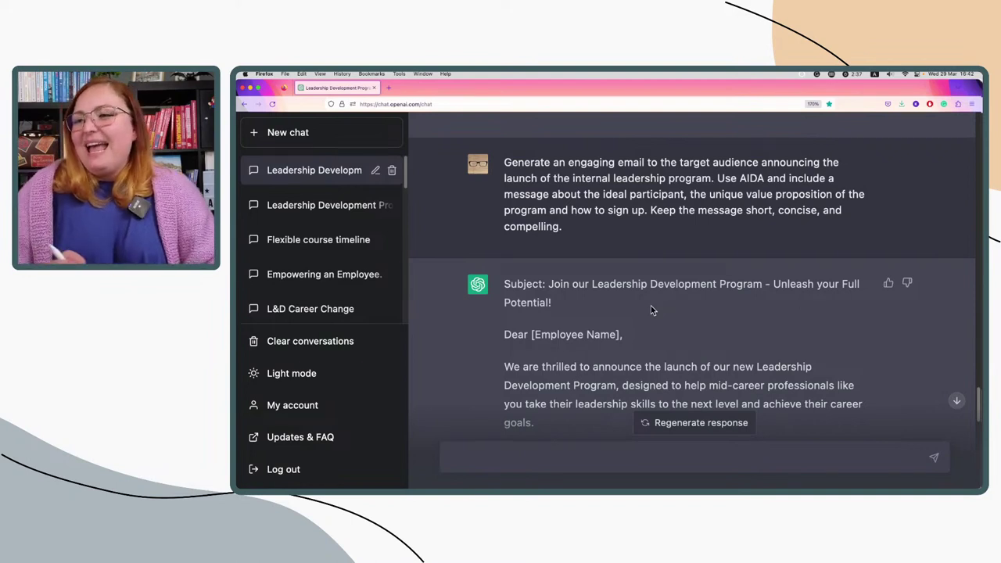
pyautogui.scroll(-3, 652, 305)
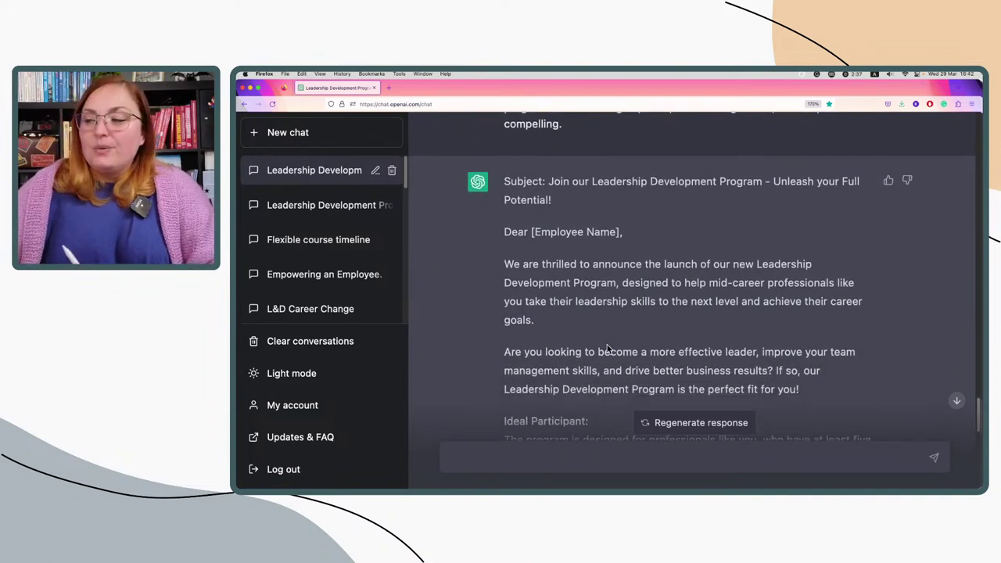
pyautogui.scroll(-1, 626, 323)
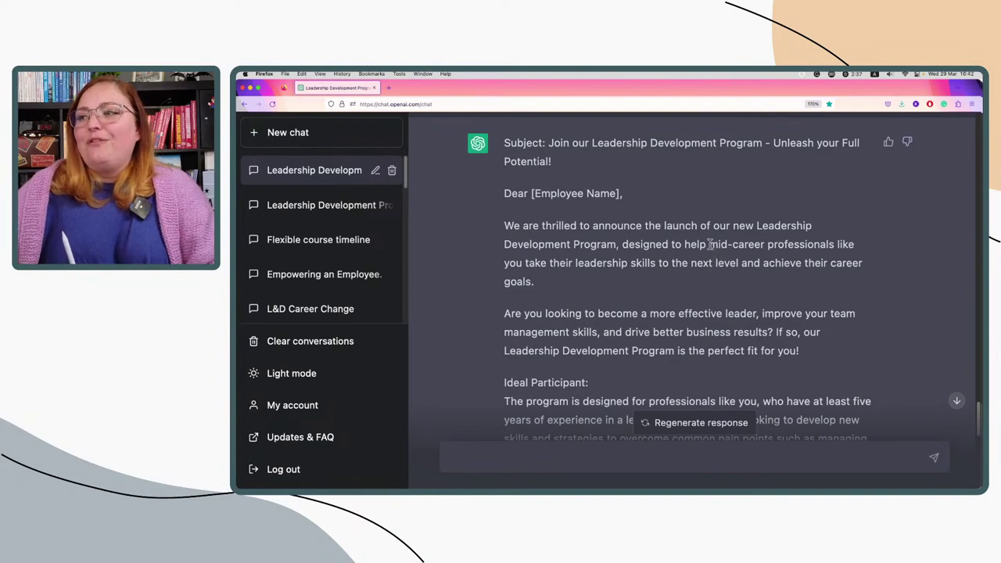
# Examine the email's two opening paragraphs, highlighting the target audience, the leadership and career goals, and "effective leader".
pyautogui.moveTo(709, 244); pyautogui.dragTo(834, 244)
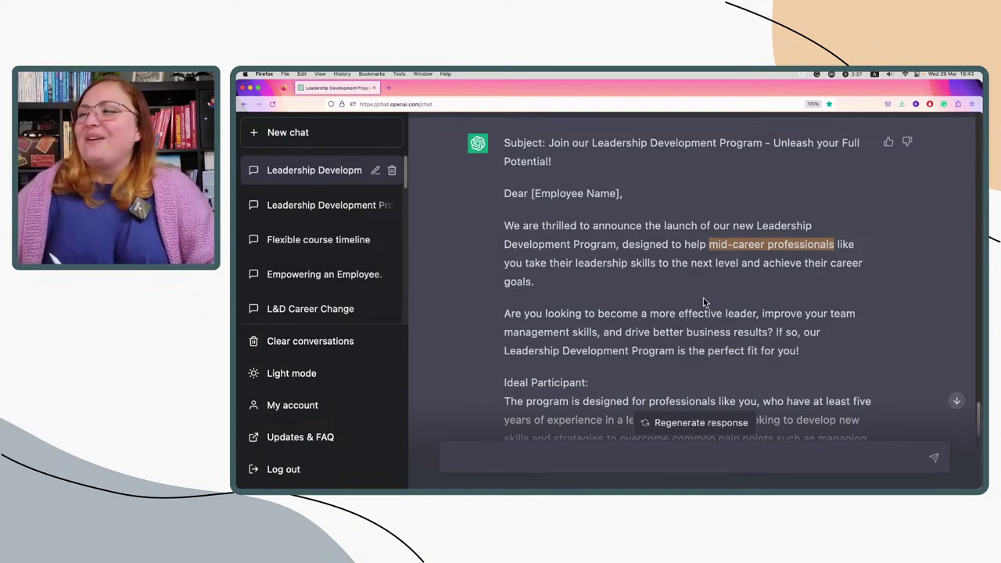
pyautogui.click(622, 275)
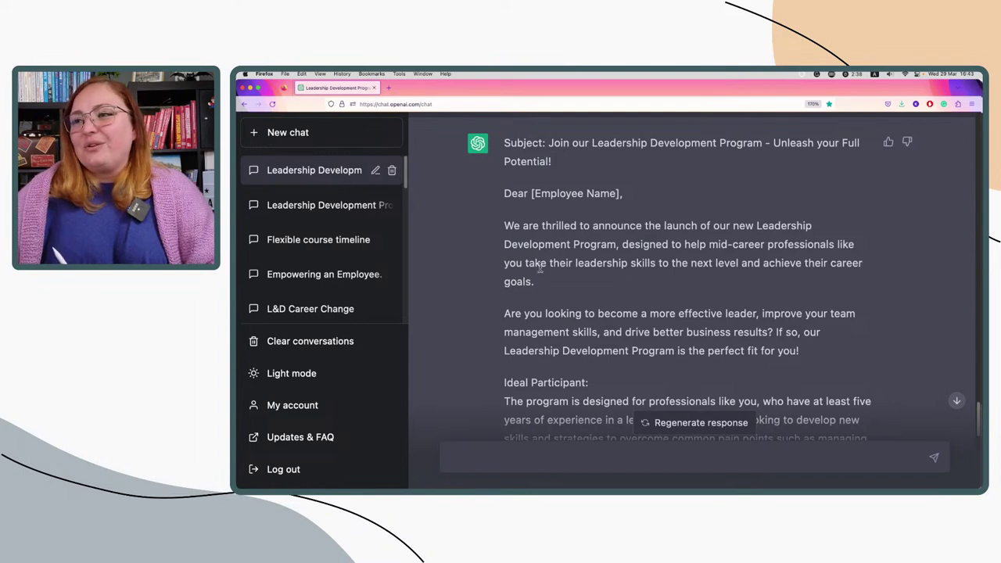
pyautogui.moveTo(525, 263); pyautogui.dragTo(538, 281)
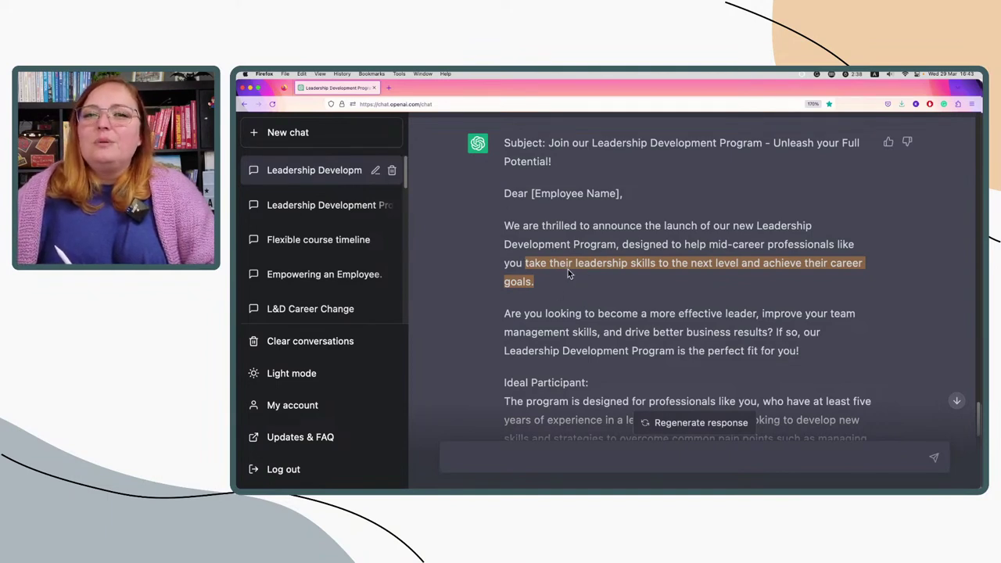
pyautogui.scroll(-1, 568, 269)
pyautogui.click(568, 269)
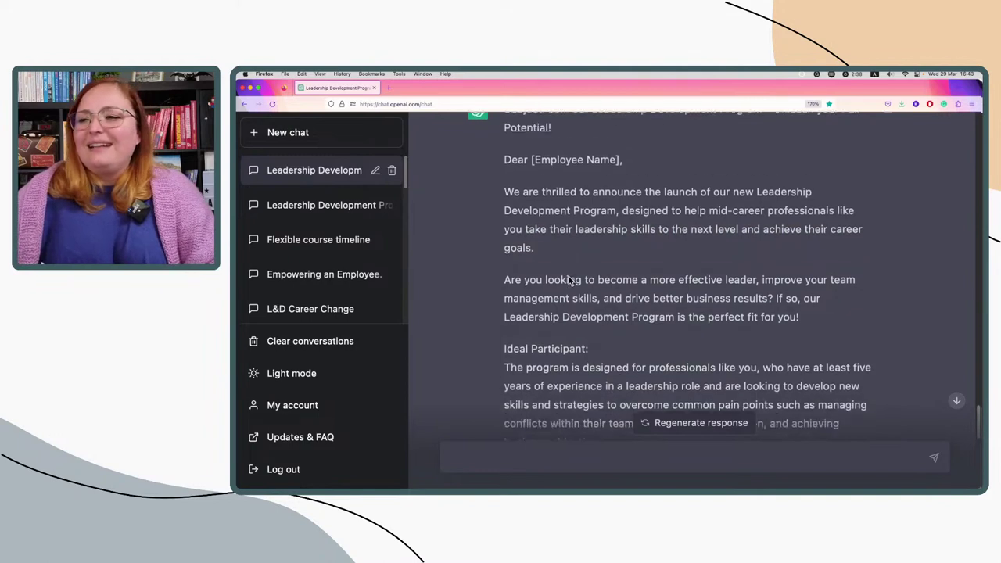
pyautogui.scroll(-1, 571, 280)
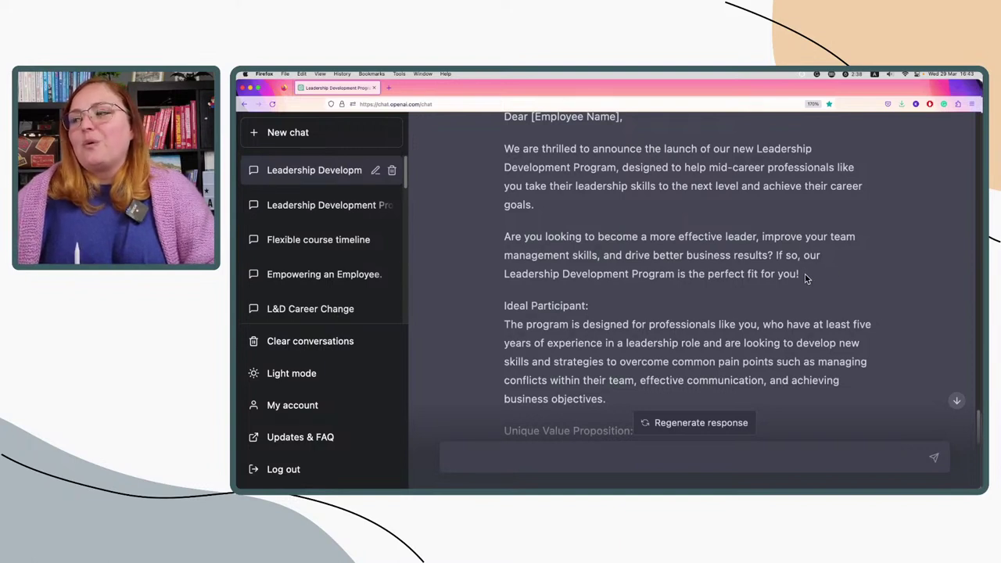
pyautogui.moveTo(795, 274); pyautogui.dragTo(667, 255)
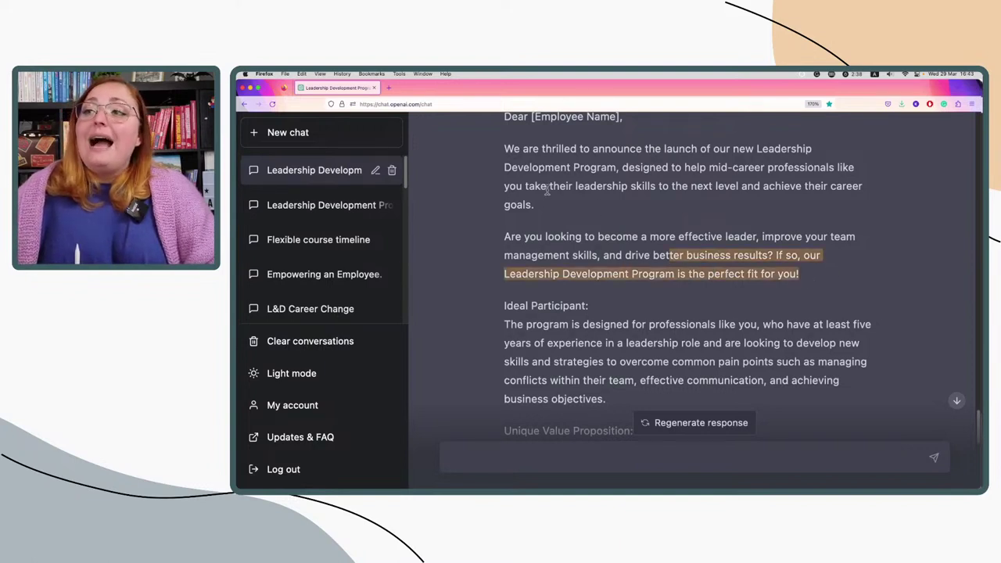
pyautogui.moveTo(536, 204); pyautogui.dragTo(504, 149)
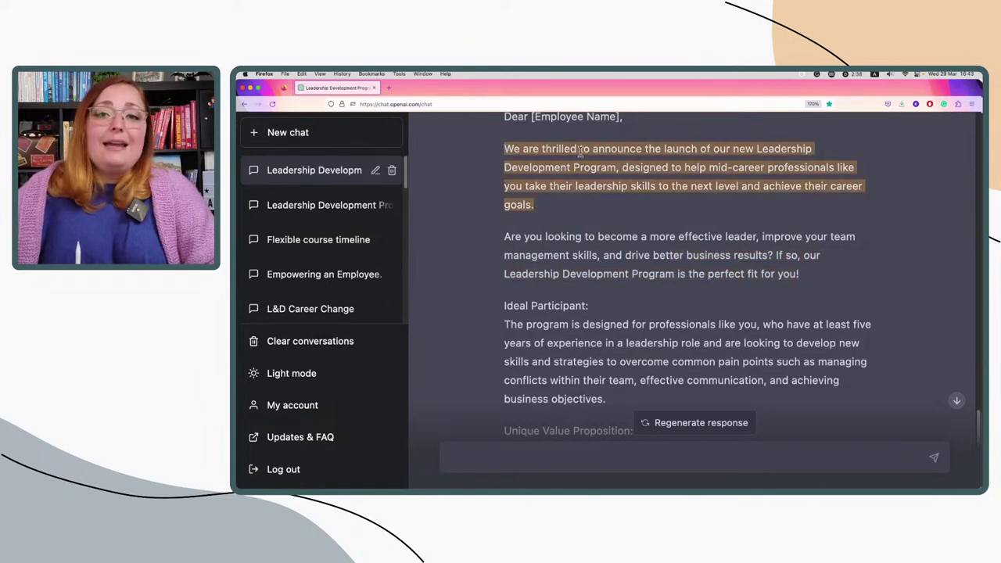
pyautogui.moveTo(505, 235); pyautogui.dragTo(796, 272)
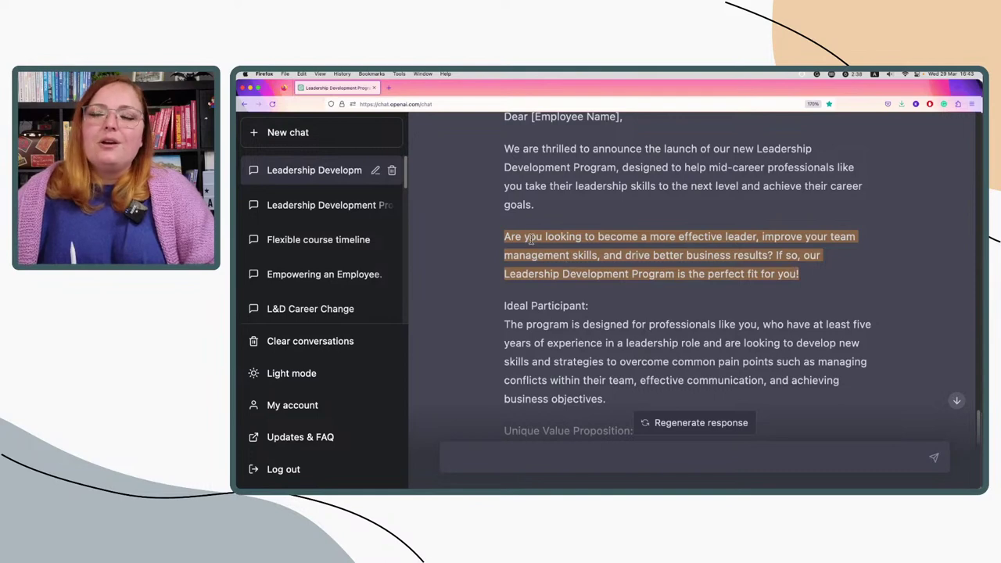
pyautogui.click(689, 241)
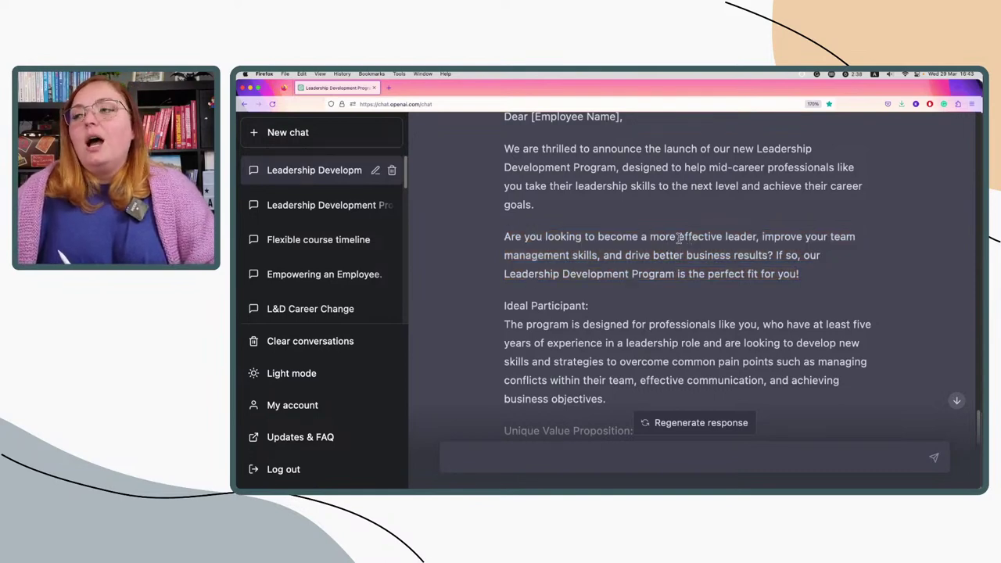
pyautogui.moveTo(679, 238); pyautogui.dragTo(759, 236)
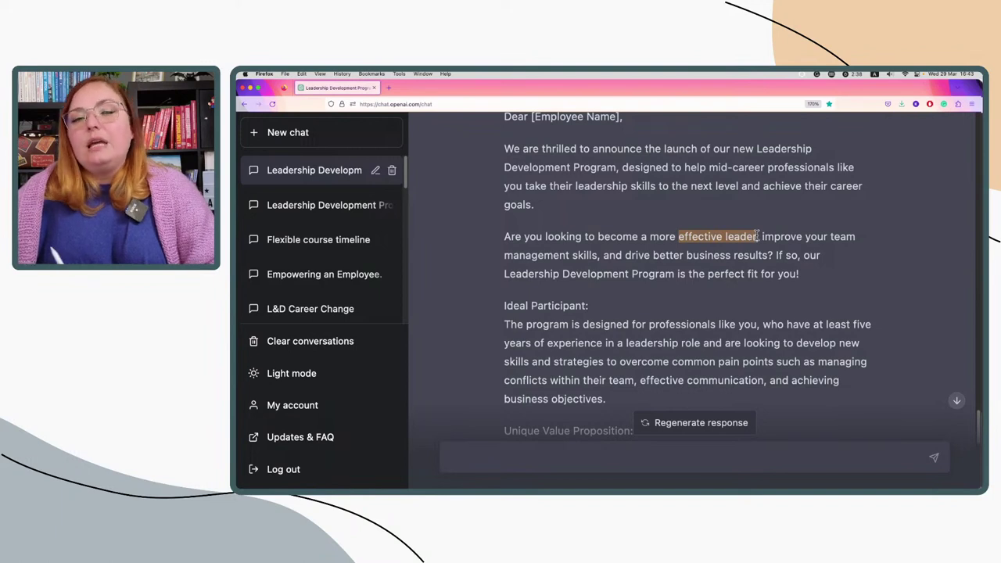
# Examine the Ideal Participant section of the email, highlighting its full paragraph.
pyautogui.scroll(-3, 680, 286)
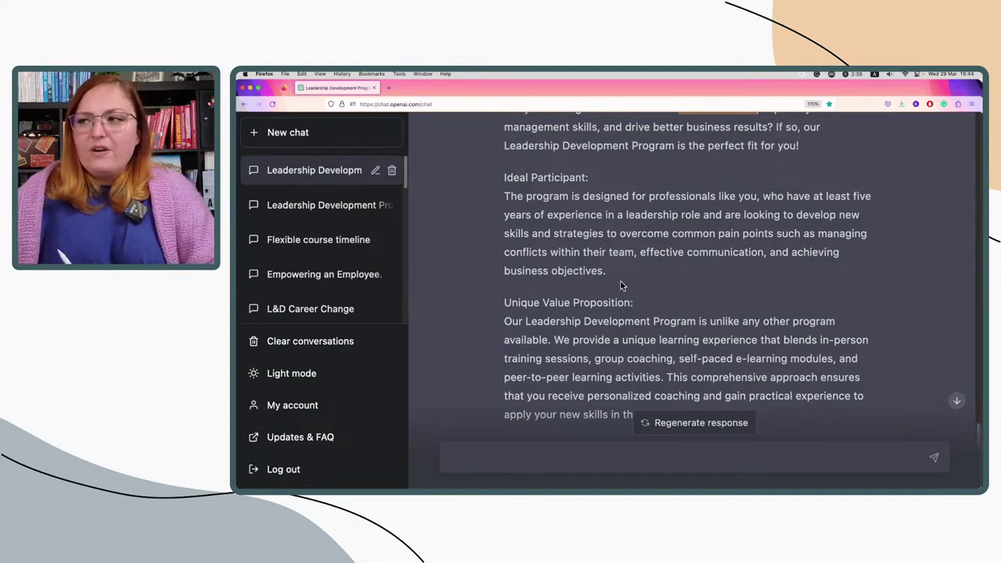
pyautogui.moveTo(615, 274); pyautogui.dragTo(504, 200)
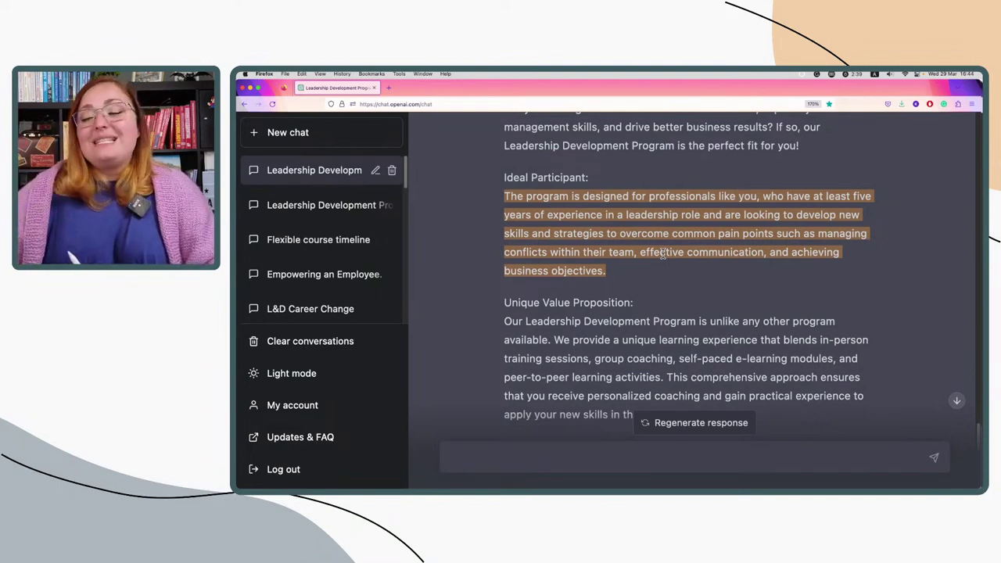
pyautogui.click(692, 292)
# Examine the Unique Value Proposition heading and paragraph by highlighting them, and read on through the sign-up instructions and closing.
pyautogui.scroll(-2, 691, 293)
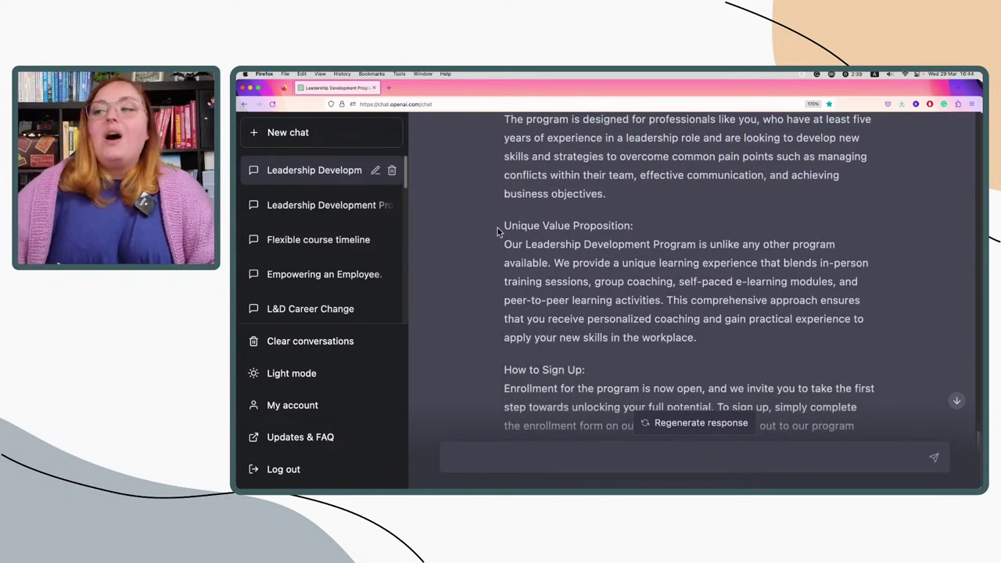
pyautogui.moveTo(503, 225); pyautogui.dragTo(636, 228)
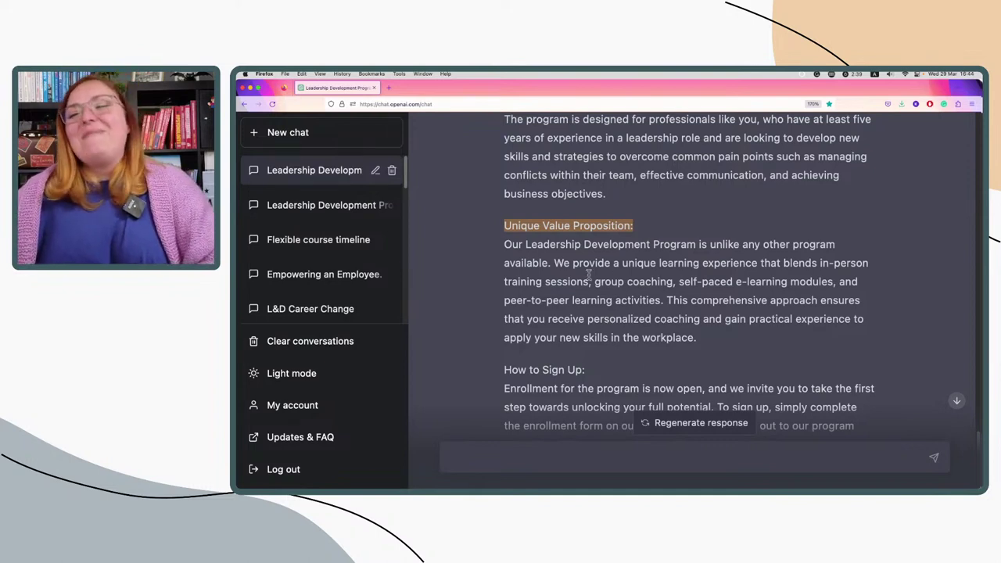
pyautogui.click(752, 259)
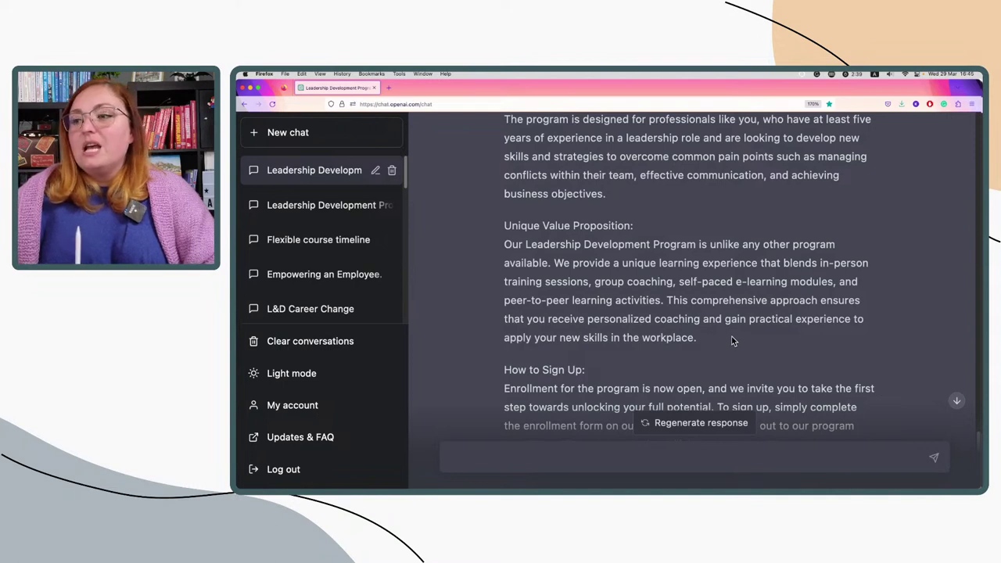
pyautogui.moveTo(708, 340); pyautogui.dragTo(498, 249)
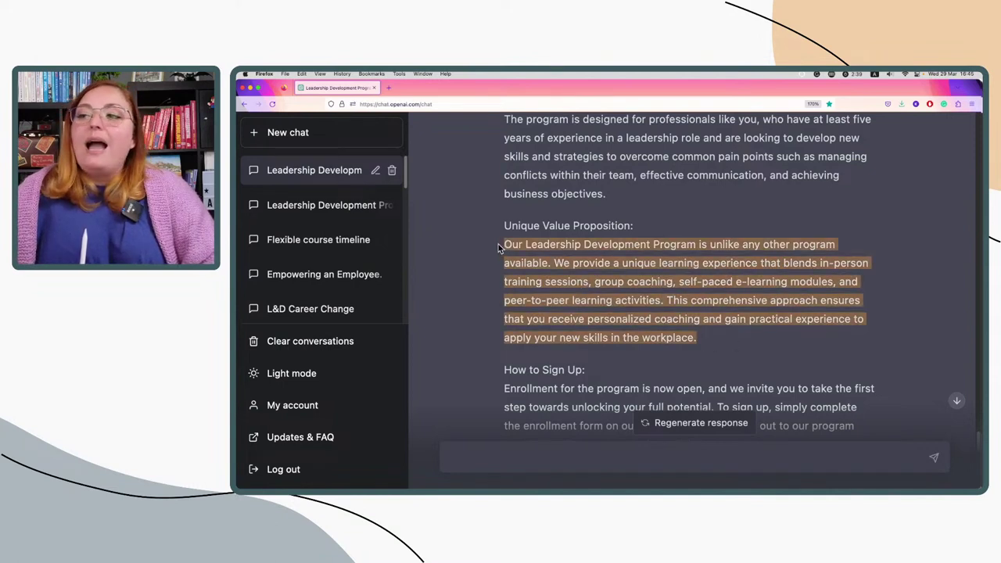
pyautogui.click(780, 349)
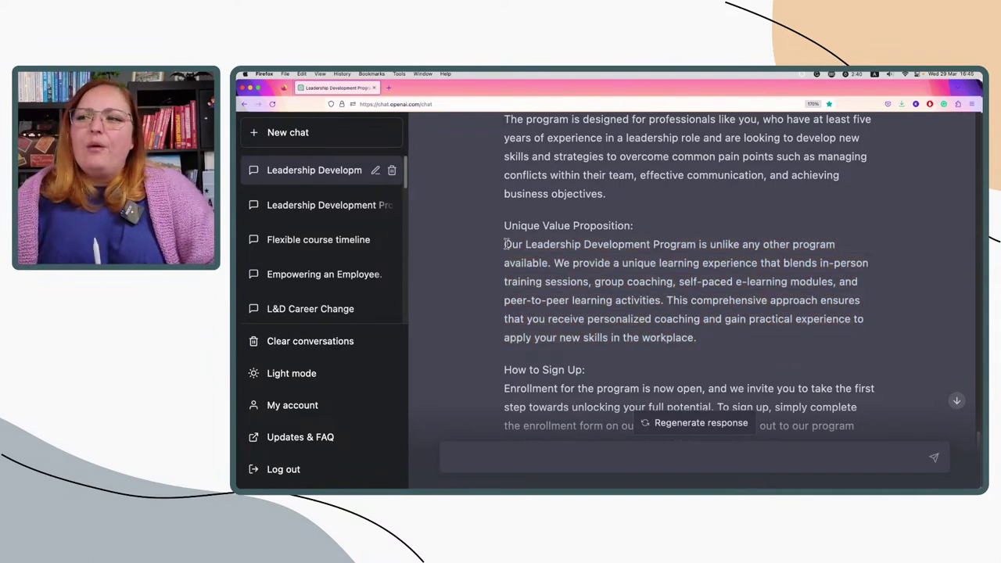
pyautogui.moveTo(505, 244); pyautogui.dragTo(716, 339)
pyautogui.click(715, 341)
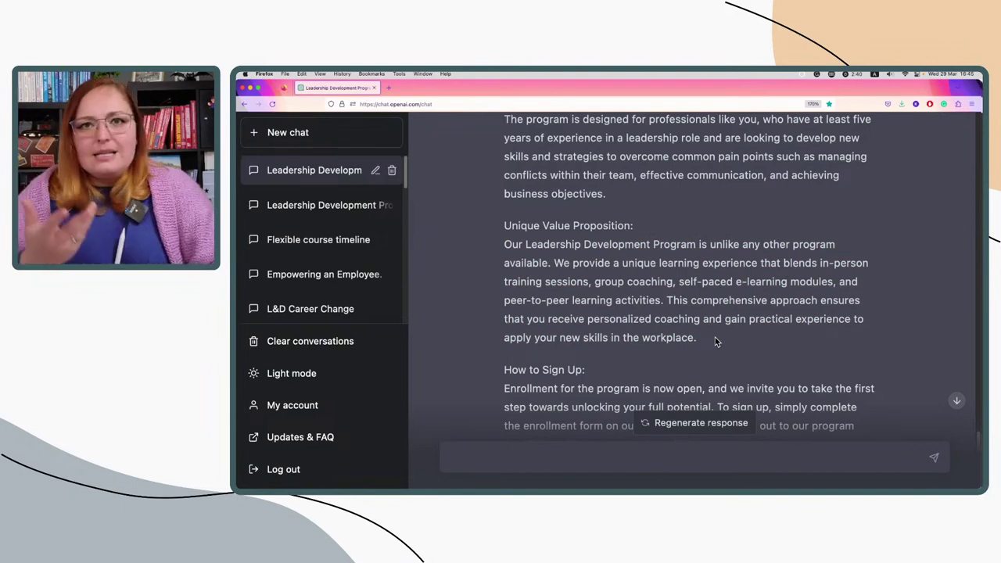
pyautogui.scroll(-4, 715, 337)
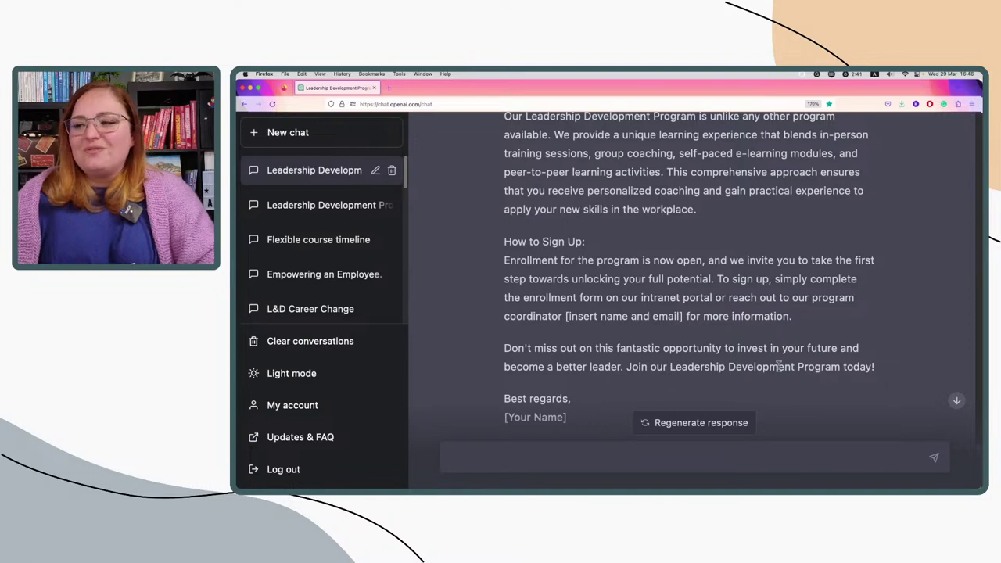
pyautogui.scroll(-2, 617, 379)
# Go back to the start of the email and review its two introductory paragraphs and the Ideal Participant text by highlighting them.
pyautogui.scroll(4, 617, 379)
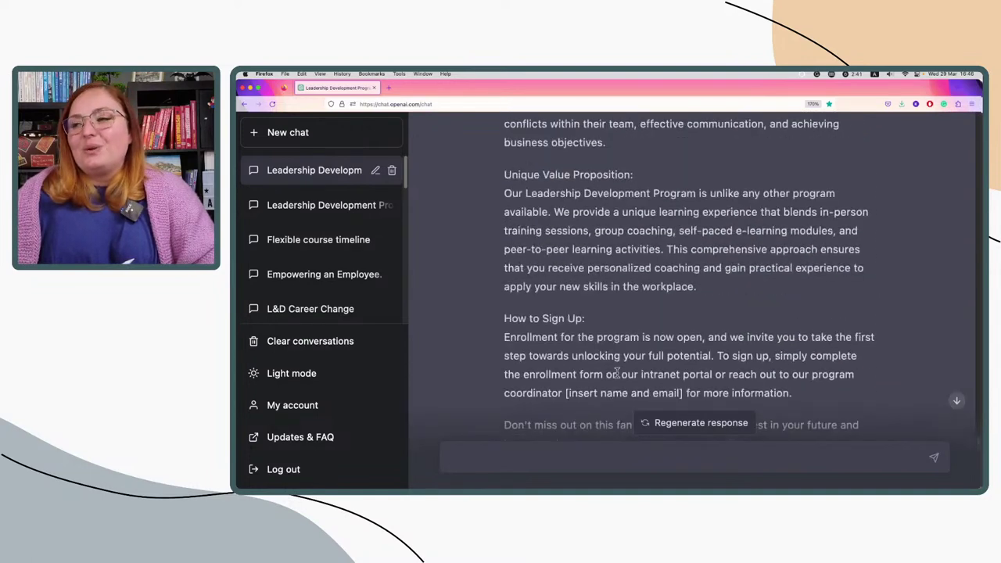
pyautogui.scroll(5, 611, 374)
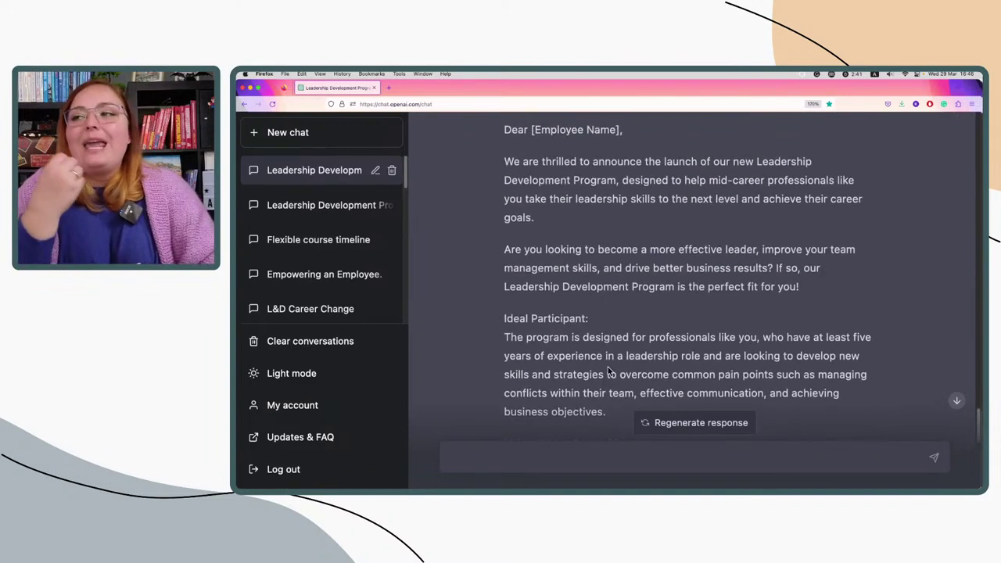
pyautogui.scroll(1, 608, 364)
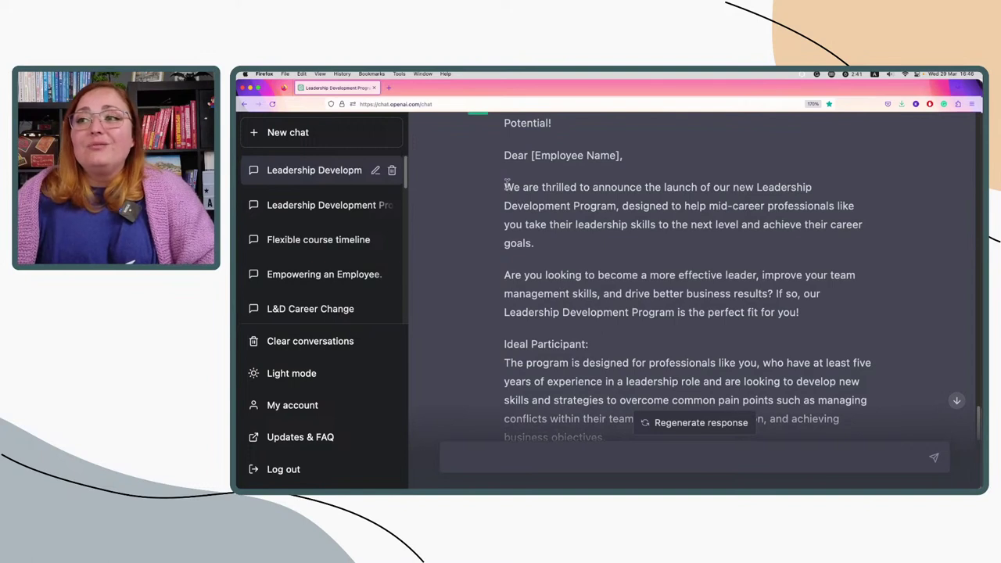
pyautogui.moveTo(505, 188); pyautogui.dragTo(866, 321)
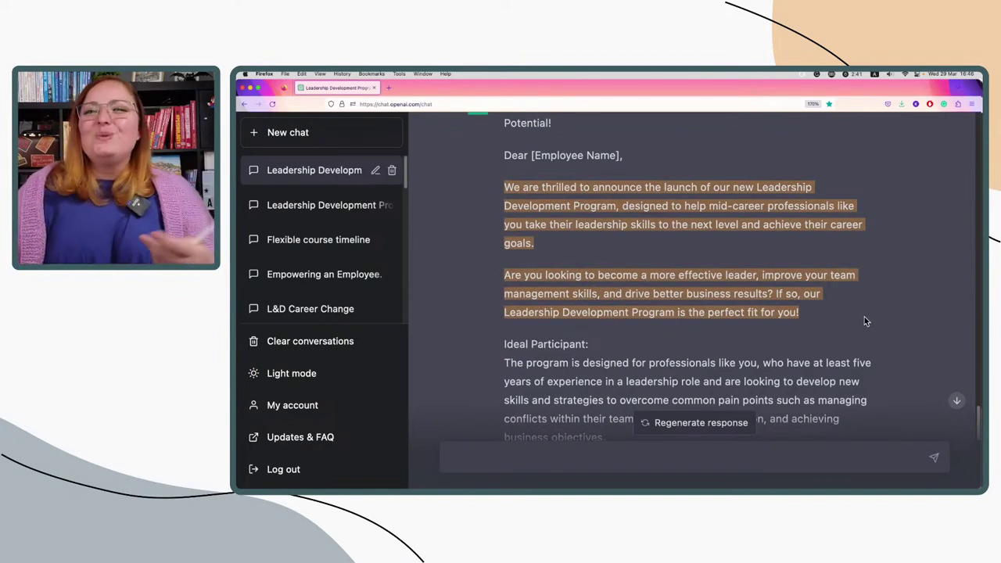
pyautogui.click(718, 313)
pyautogui.scroll(-1, 716, 313)
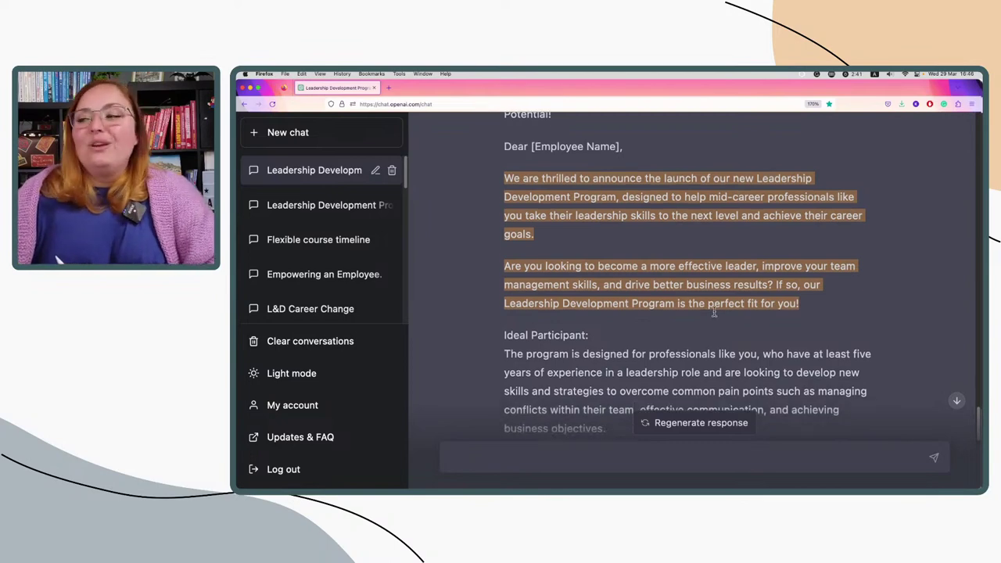
pyautogui.scroll(-2, 715, 315)
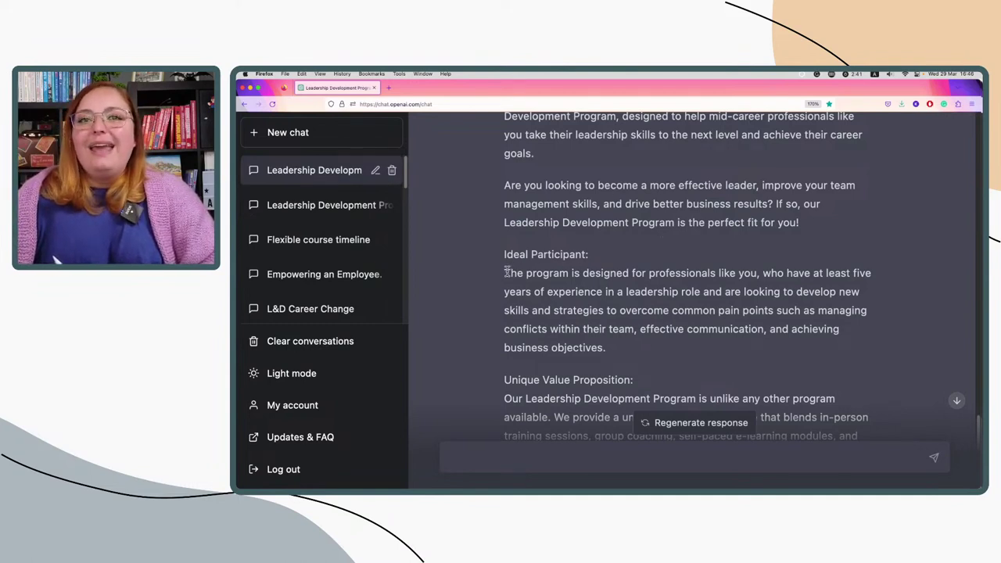
pyautogui.moveTo(504, 273); pyautogui.dragTo(618, 345)
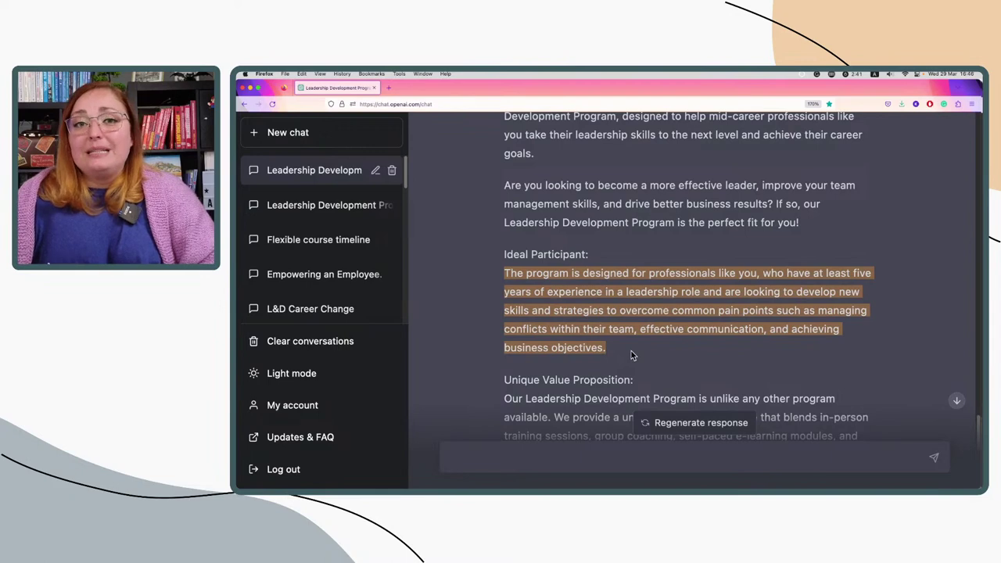
# Review the Unique Value Proposition text by highlighting it, and reread the How to Sign Up section and closing call to action.
pyautogui.scroll(-6, 632, 352)
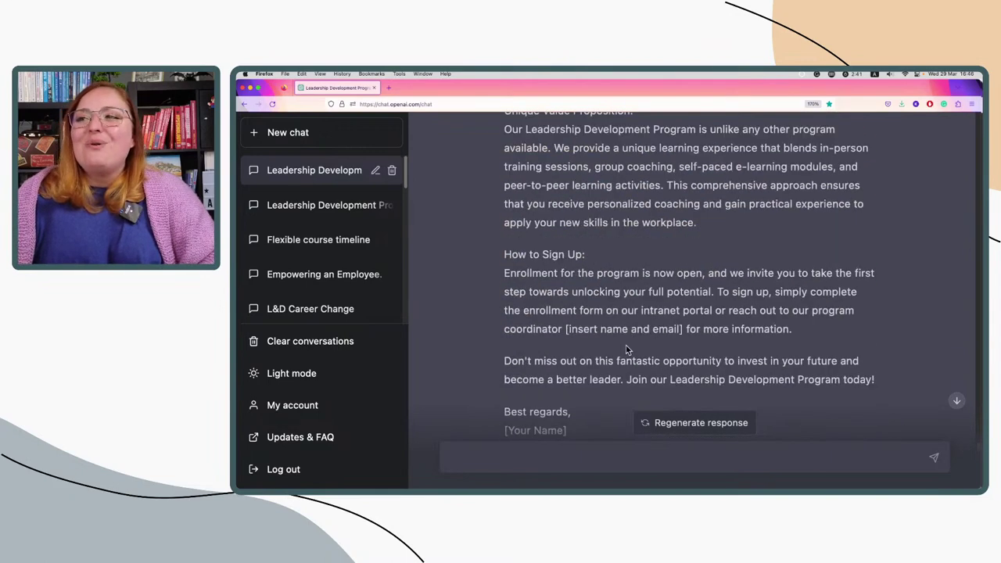
pyautogui.scroll(1, 615, 325)
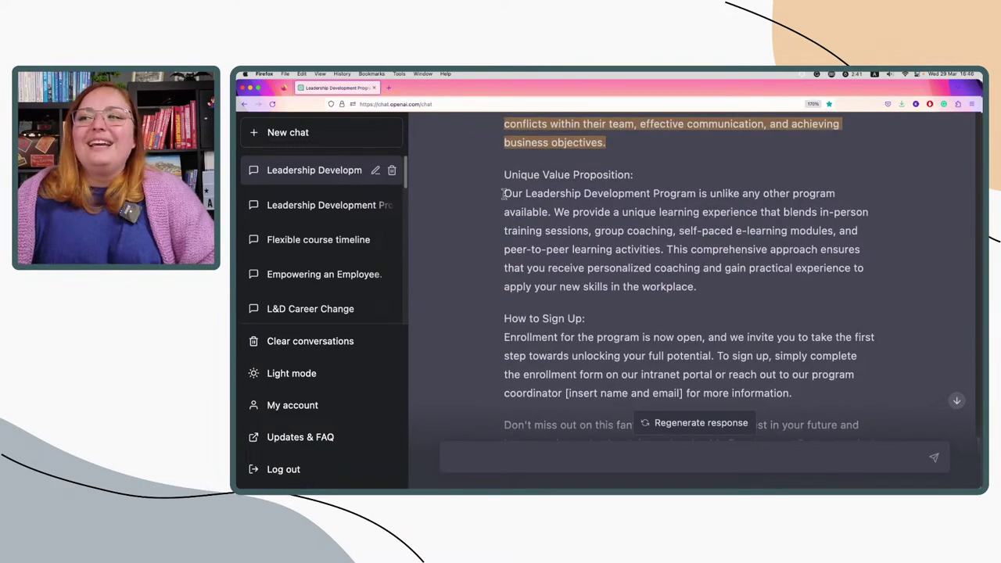
pyautogui.moveTo(504, 193); pyautogui.dragTo(714, 291)
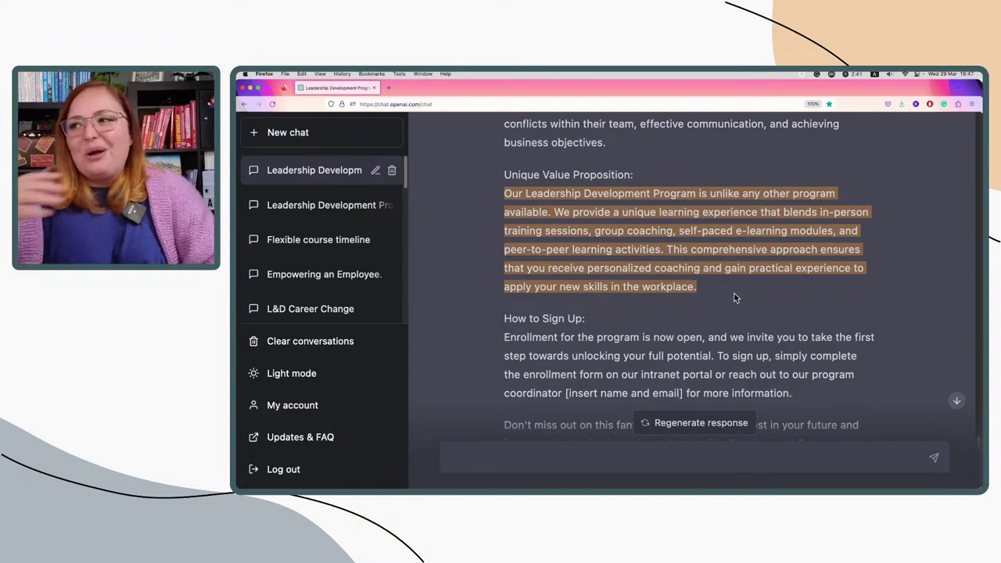
pyautogui.scroll(-2, 732, 297)
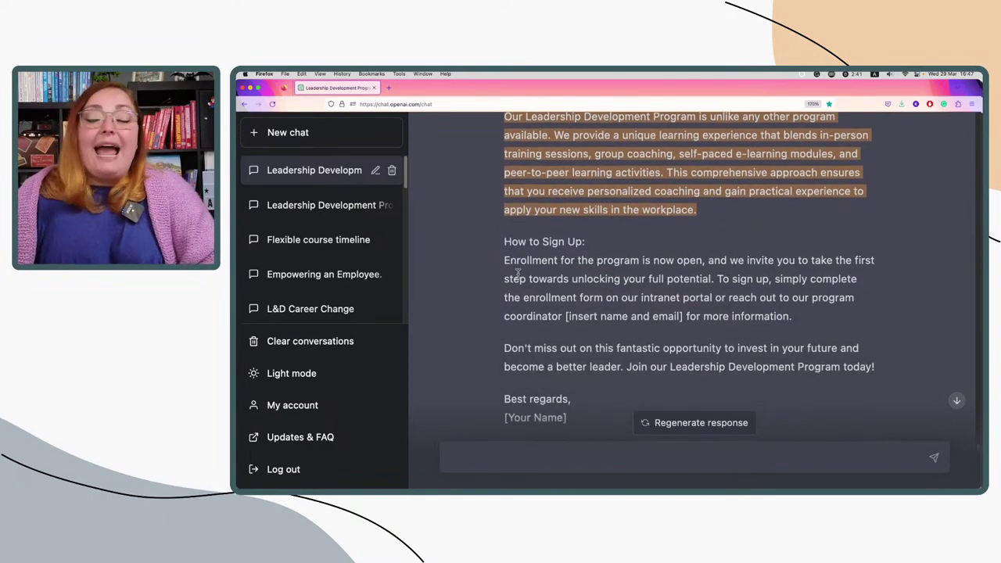
pyautogui.scroll(-1, 692, 310)
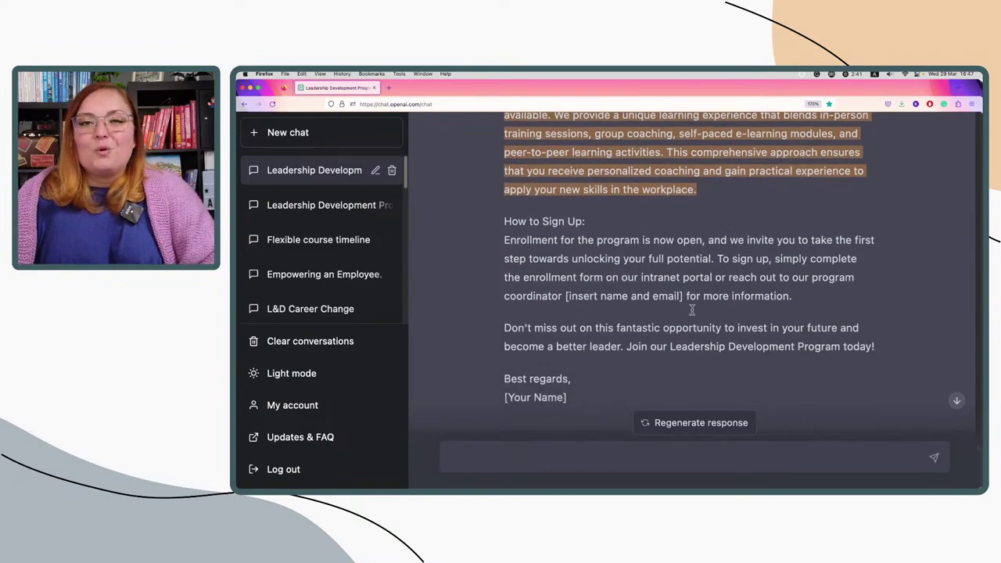
pyautogui.scroll(-2, 680, 308)
pyautogui.scroll(3, 618, 317)
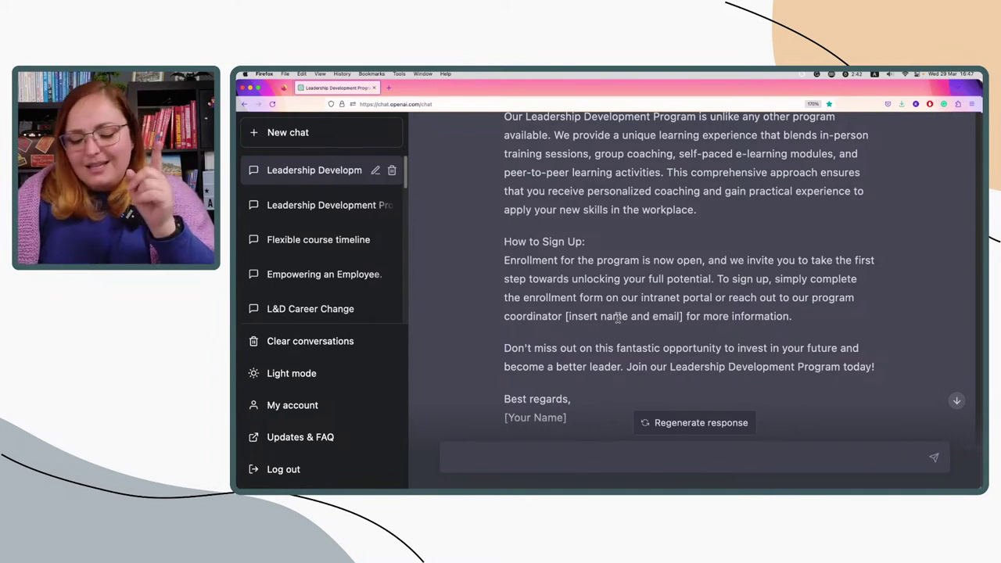
# Write a prompt for an internal Slack post announcing the leadership program, using AIDA, covering ideal participant, benefits and sign-up, kept short, concise and compelling.
pyautogui.scroll(-2, 553, 363)
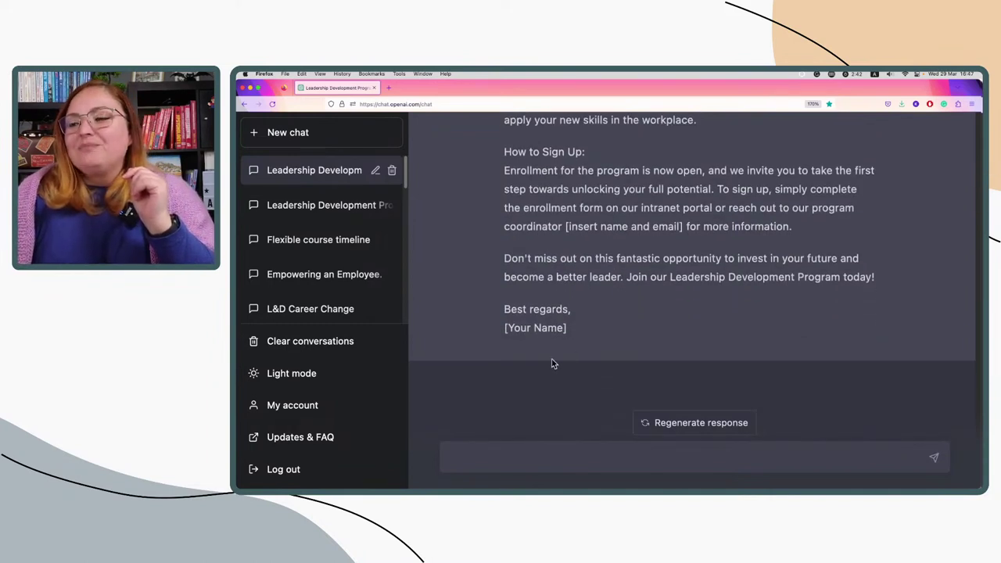
pyautogui.click(519, 458)
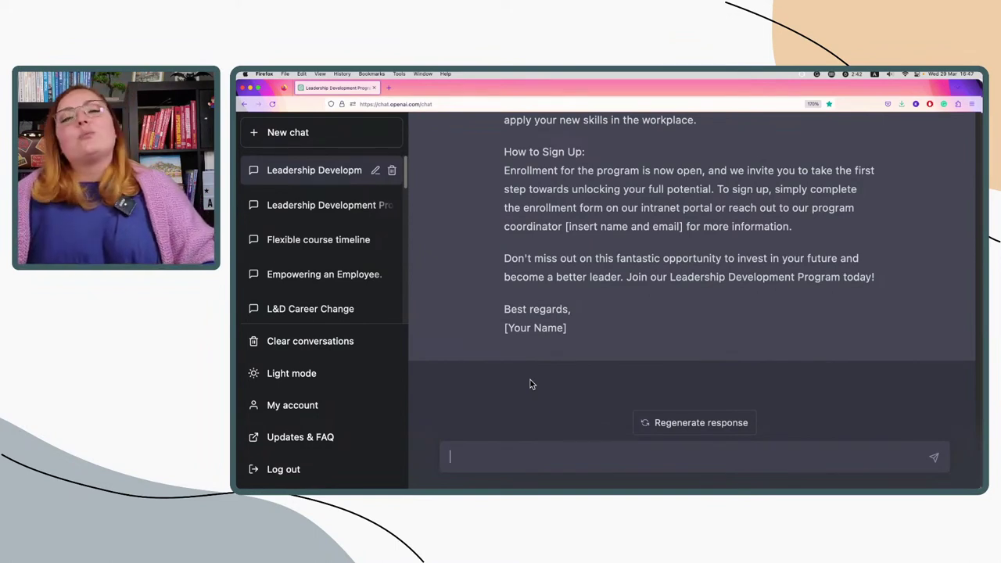
pyautogui.write('Generate an internal social media (for Slack) post to the target audience announcing the launch of the internal leadership program. Use AIDA and include a message about the ideal participant, the benefits of the program and how to sign up. Keep the message short, concise, and compelling.')
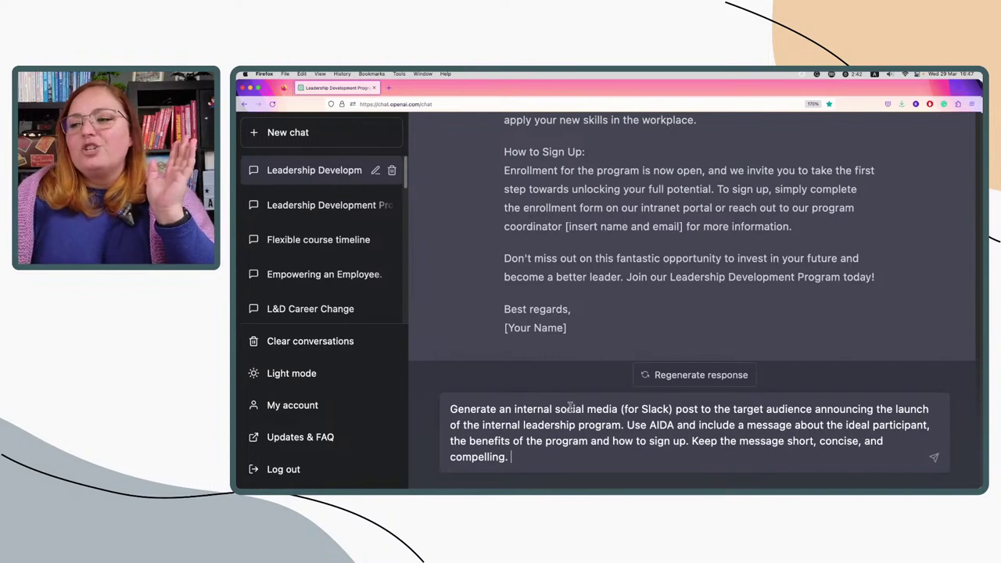
# Replace "for" with "i.e." before "Slack" in the prompt's parentheses and submit the request.
pyautogui.moveTo(513, 408); pyautogui.dragTo(673, 408)
pyautogui.click(632, 408)
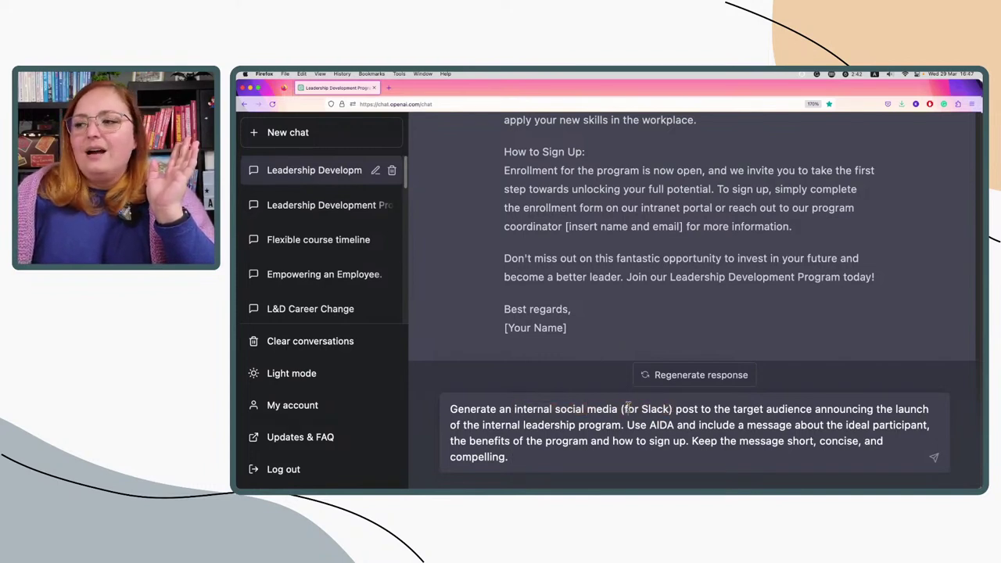
pyautogui.doubleClick(631, 407)
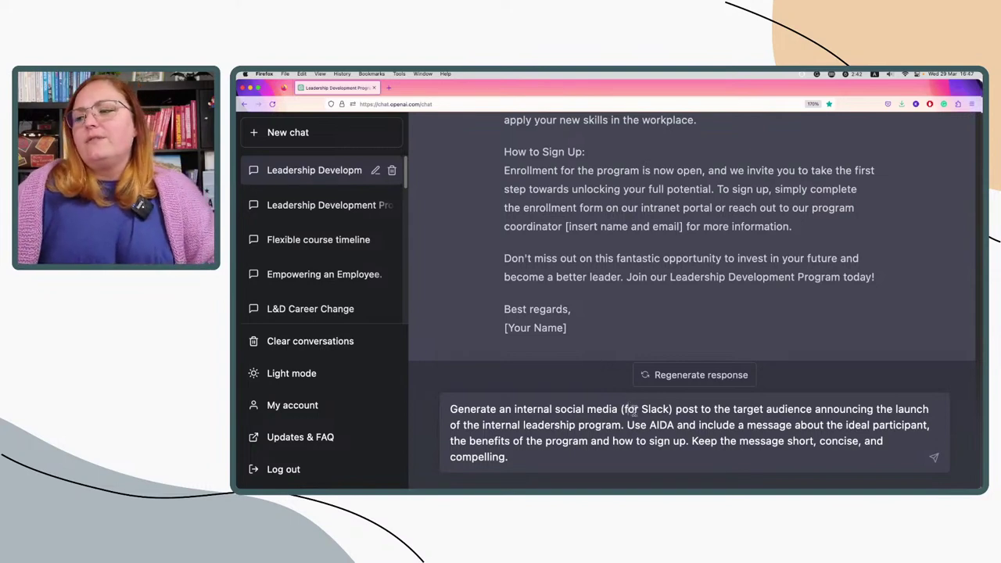
pyautogui.write('i')
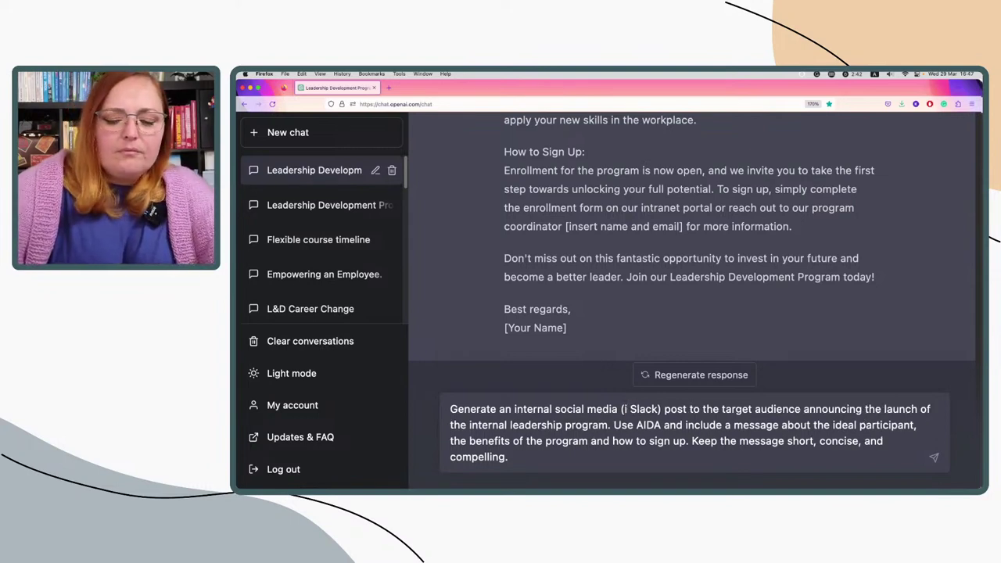
pyautogui.write('.e.')
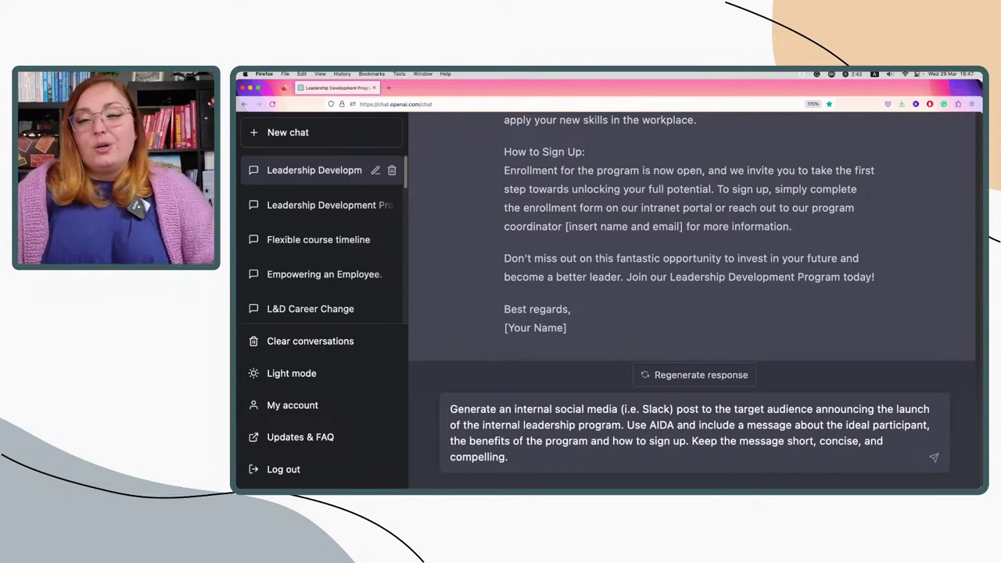
pyautogui.press('Return')
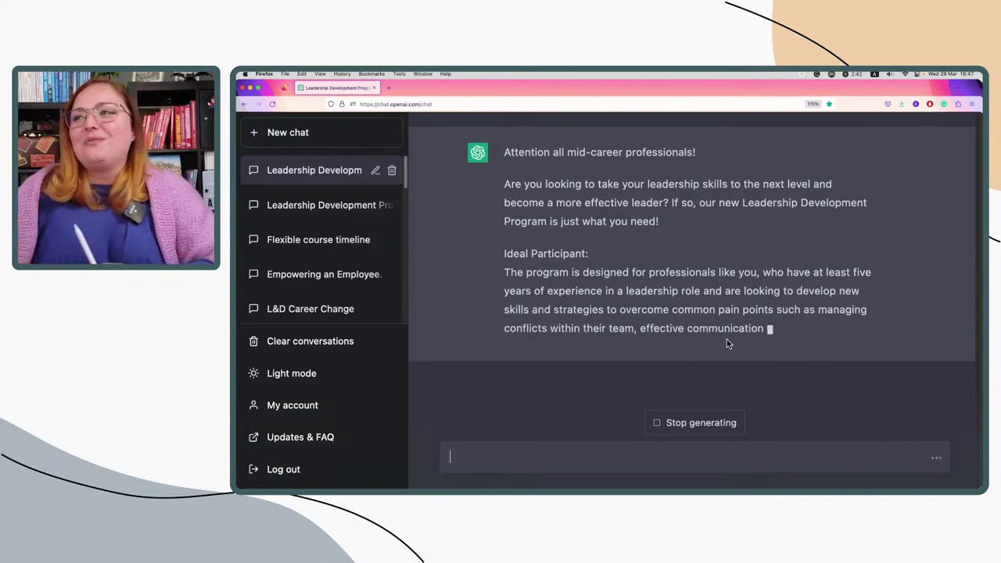
# Examine the opening line of the generated Slack post by highlighting it.
pyautogui.scroll(1, 712, 326)
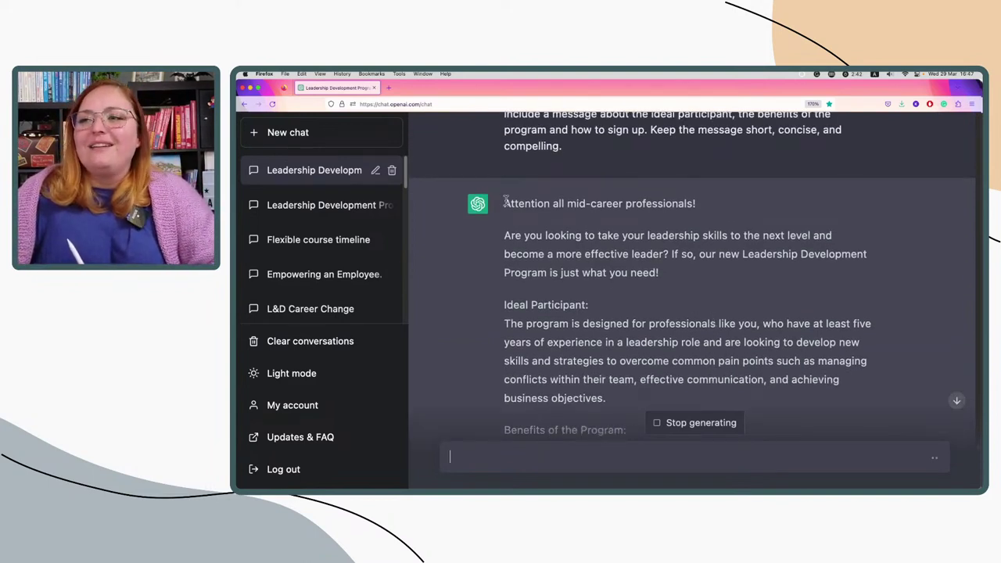
pyautogui.moveTo(504, 203); pyautogui.dragTo(756, 210)
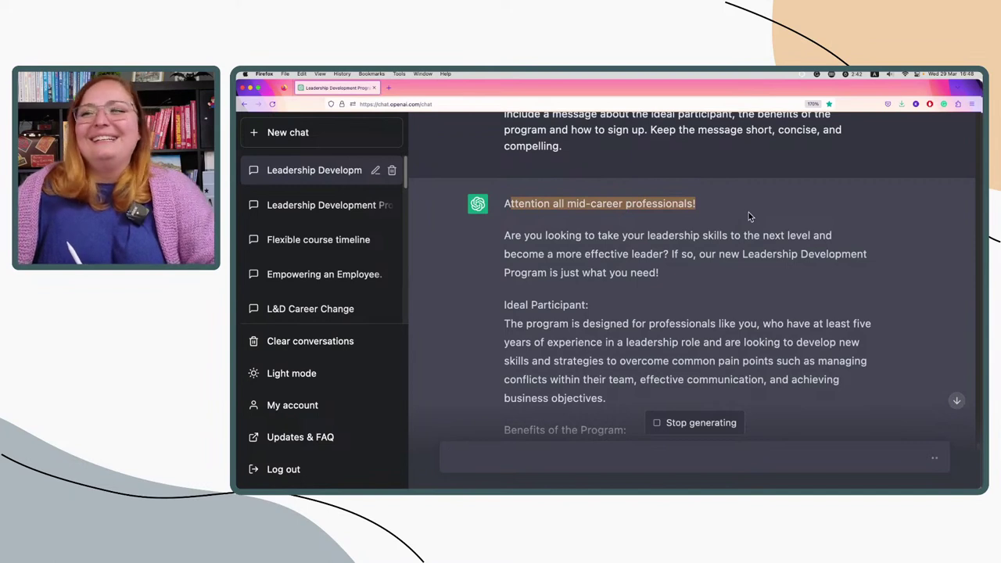
pyautogui.click(748, 212)
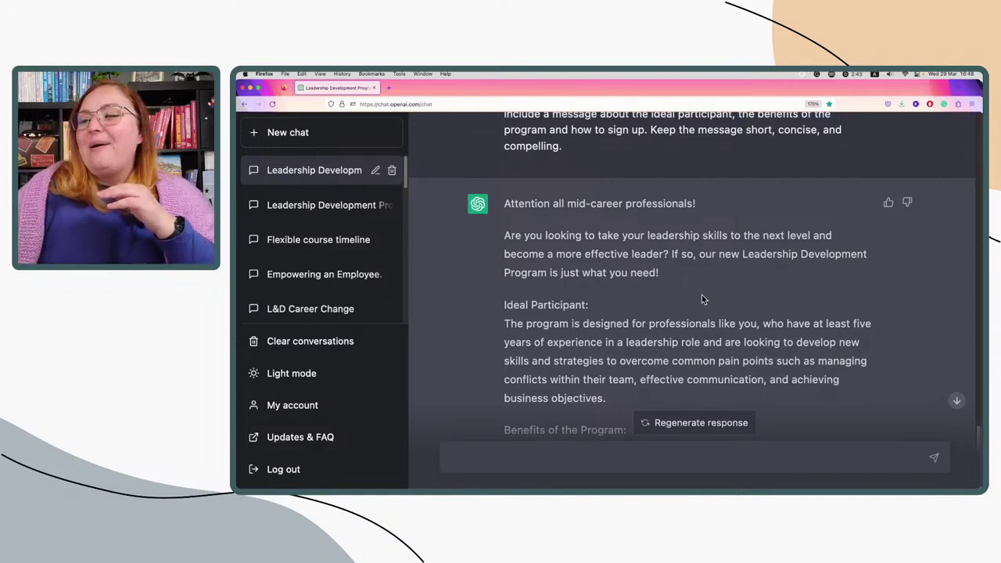
# Read the Slack post's Ideal Participant, Benefits of the Program and How to Sign Up sections, highlight its closing hashtags, and look over the whole post again.
pyautogui.scroll(-3, 704, 291)
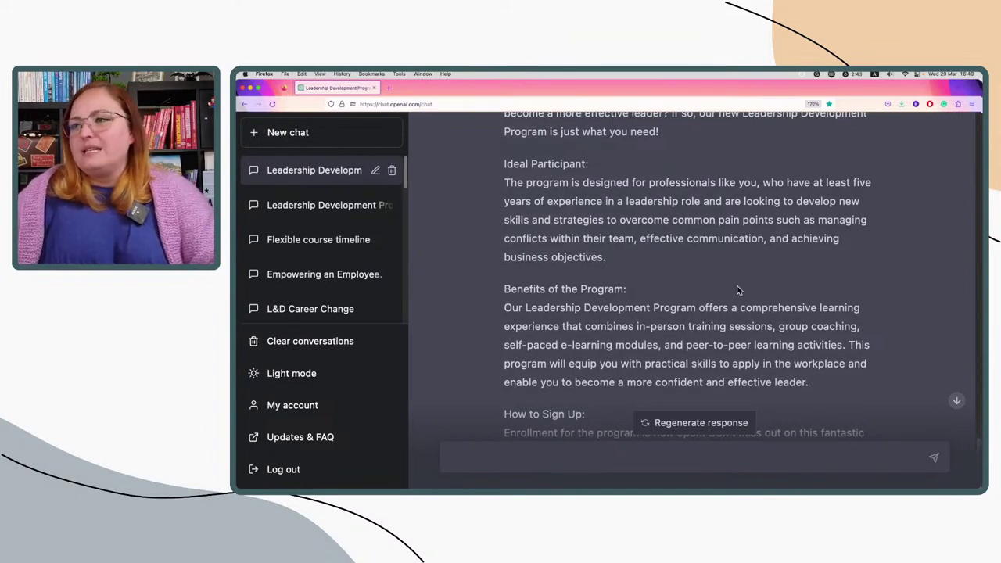
pyautogui.scroll(-2, 735, 285)
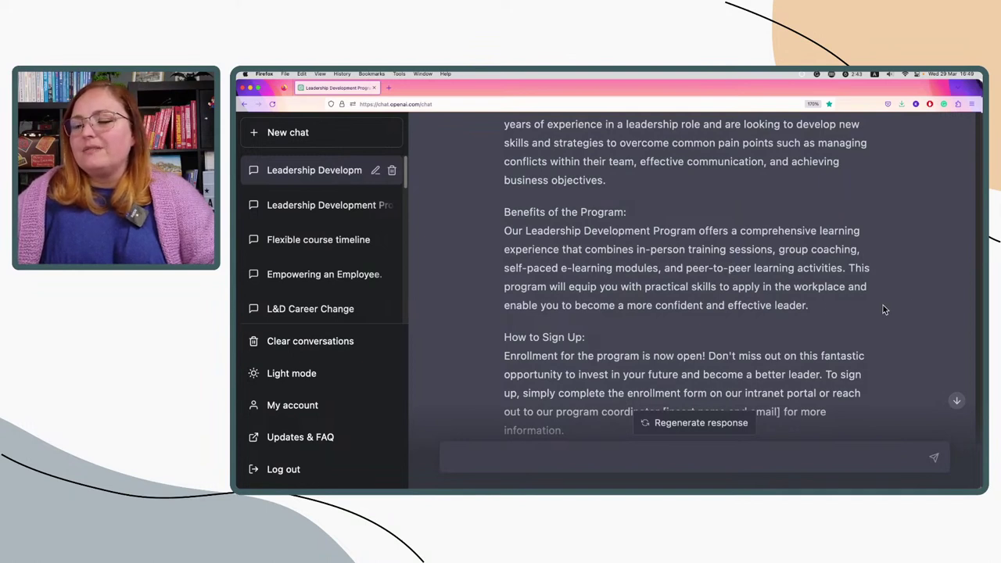
pyautogui.scroll(-3, 882, 306)
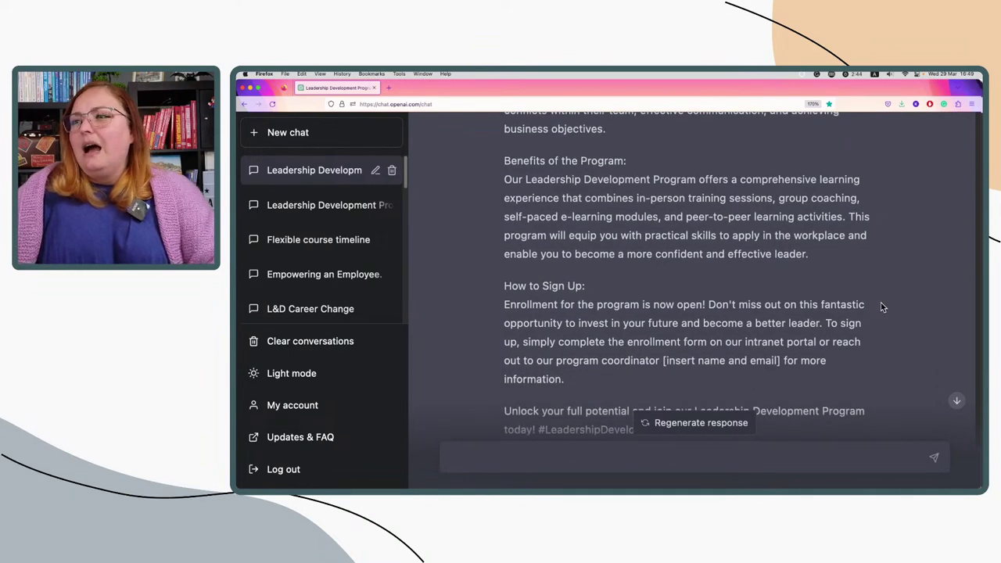
pyautogui.scroll(-2, 607, 324)
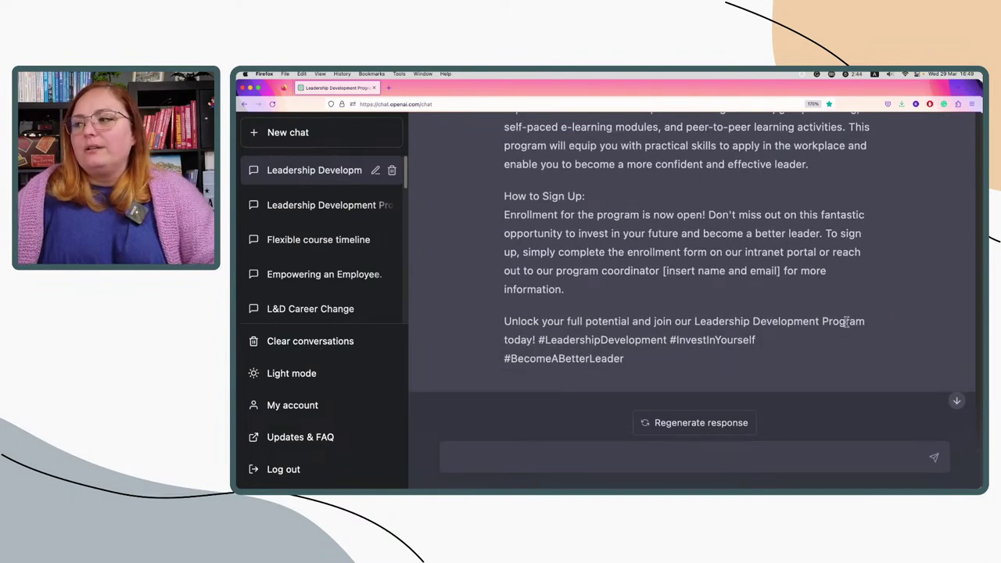
pyautogui.moveTo(539, 340); pyautogui.dragTo(648, 362)
pyautogui.click(647, 363)
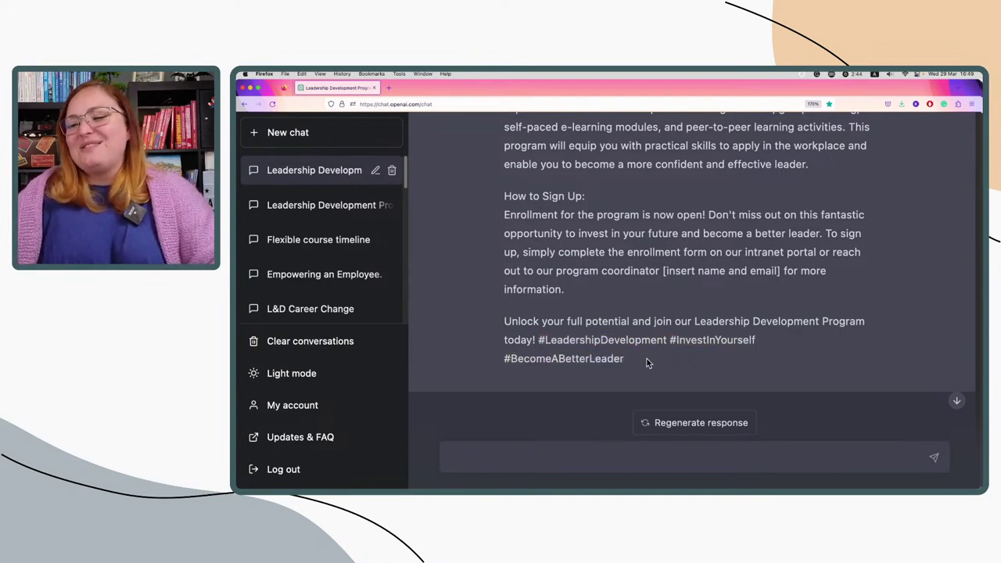
pyautogui.scroll(2, 647, 359)
pyautogui.scroll(5, 646, 351)
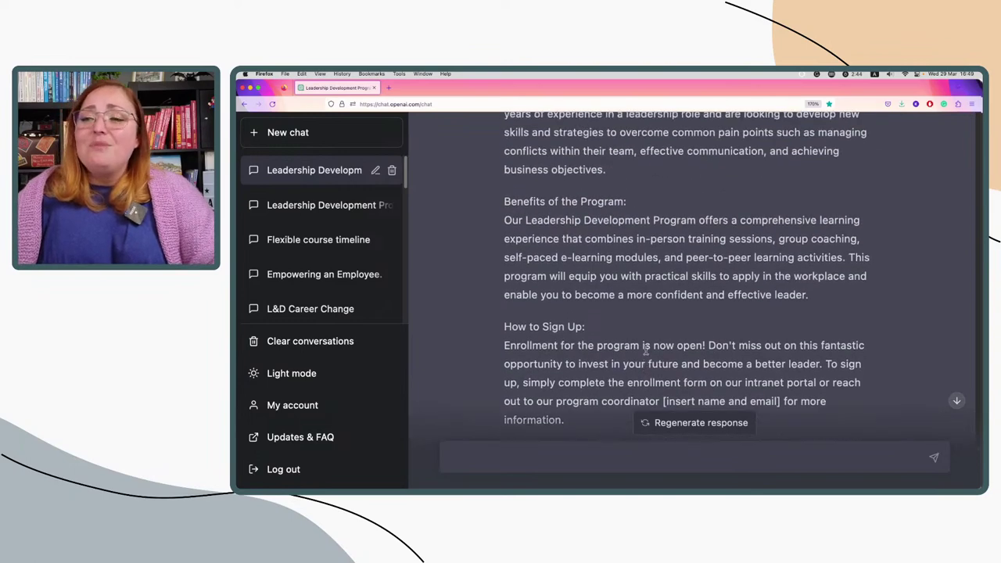
pyautogui.scroll(1, 648, 351)
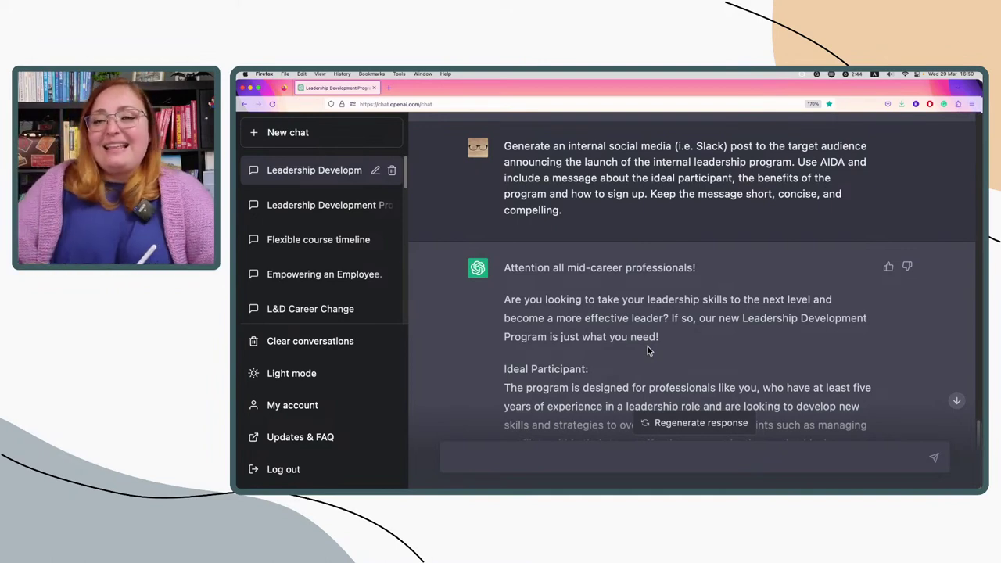
pyautogui.scroll(-6, 581, 343)
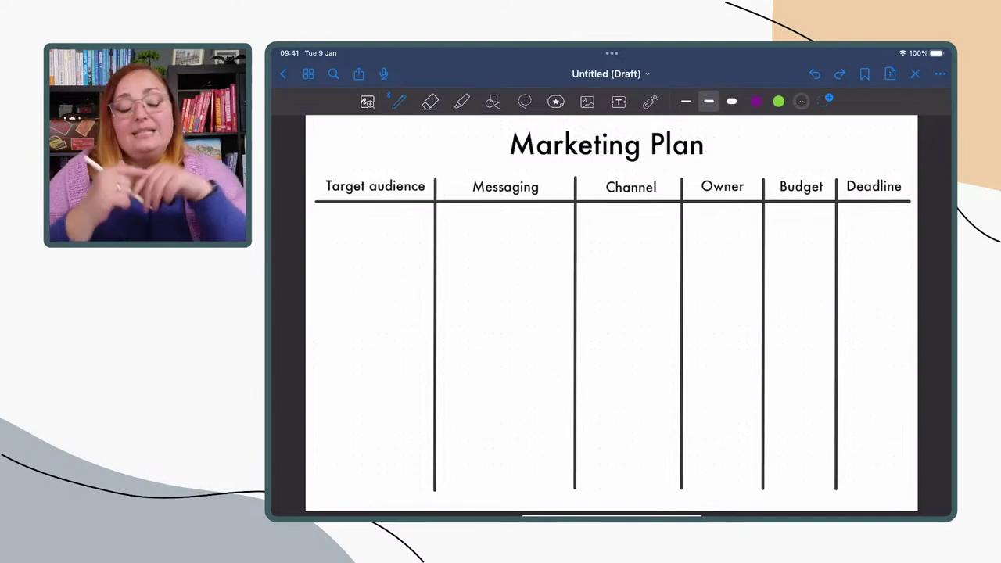
# On the Marketing Plan page in GoodNotes, circle the Target audience, Messaging, Channel, Budget, Owner and Deadline headings with the laser pointer.
pyautogui.click(649, 102)
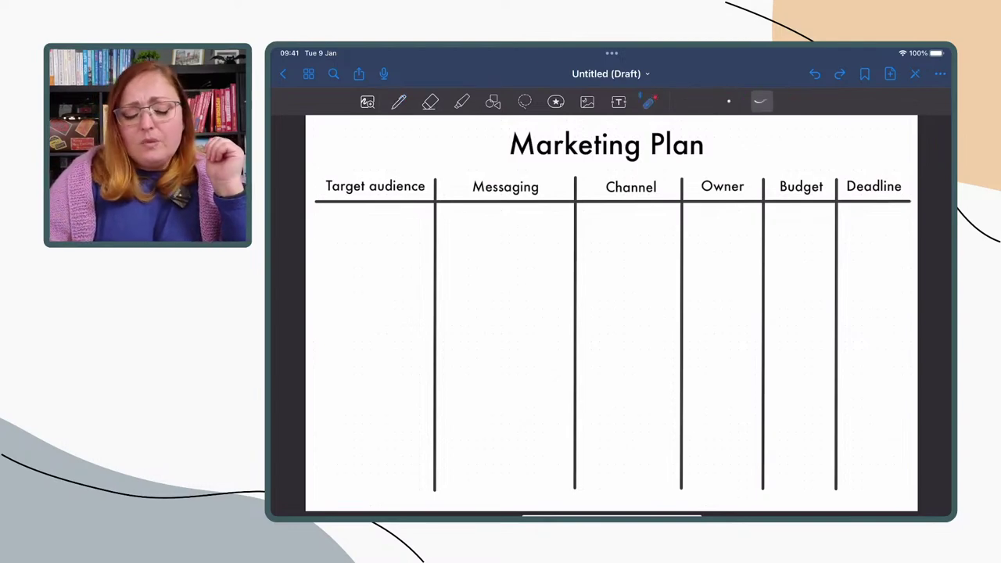
pyautogui.moveTo(337, 197)
pyautogui.mouseDown()
pyautogui.moveTo(361, 192)
pyautogui.moveTo(352, 174)
pyautogui.mouseUp()
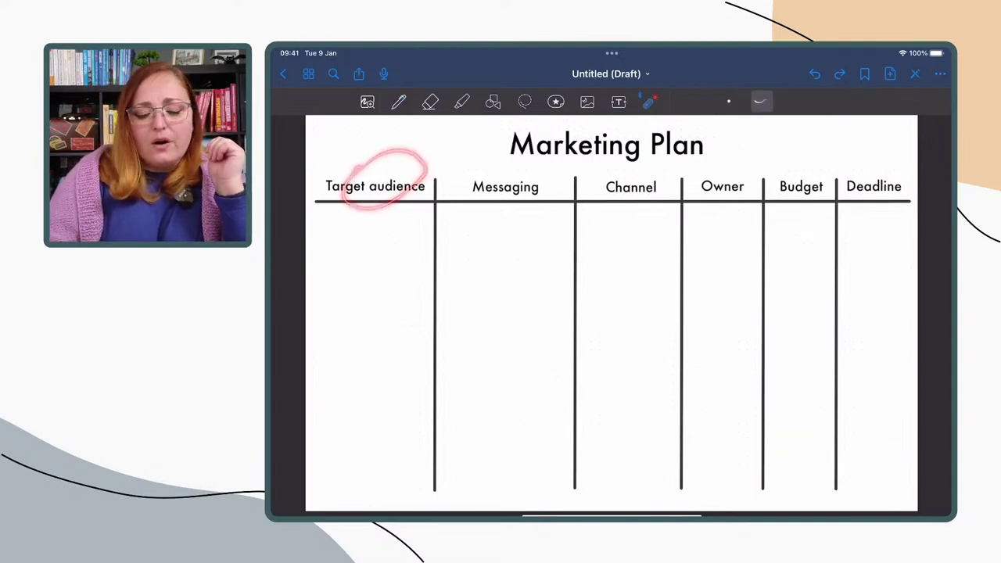
pyautogui.moveTo(499, 166)
pyautogui.mouseDown()
pyautogui.moveTo(452, 200)
pyautogui.moveTo(481, 162)
pyautogui.mouseUp()
pyautogui.moveTo(626, 163)
pyautogui.mouseDown()
pyautogui.moveTo(589, 205)
pyautogui.moveTo(618, 161)
pyautogui.mouseUp()
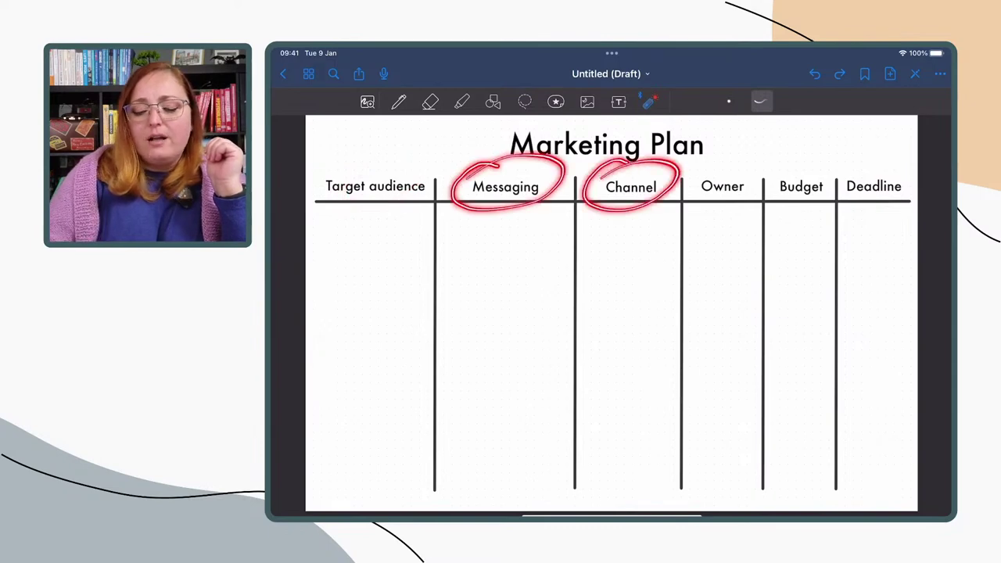
pyautogui.moveTo(790, 173)
pyautogui.mouseDown()
pyautogui.moveTo(770, 210)
pyautogui.moveTo(797, 166)
pyautogui.mouseUp()
pyautogui.moveTo(719, 164)
pyautogui.mouseDown()
pyautogui.moveTo(747, 170)
pyautogui.moveTo(726, 166)
pyautogui.mouseUp()
pyautogui.moveTo(869, 160)
pyautogui.mouseDown()
pyautogui.moveTo(835, 211)
pyautogui.moveTo(900, 165)
pyautogui.mouseUp()
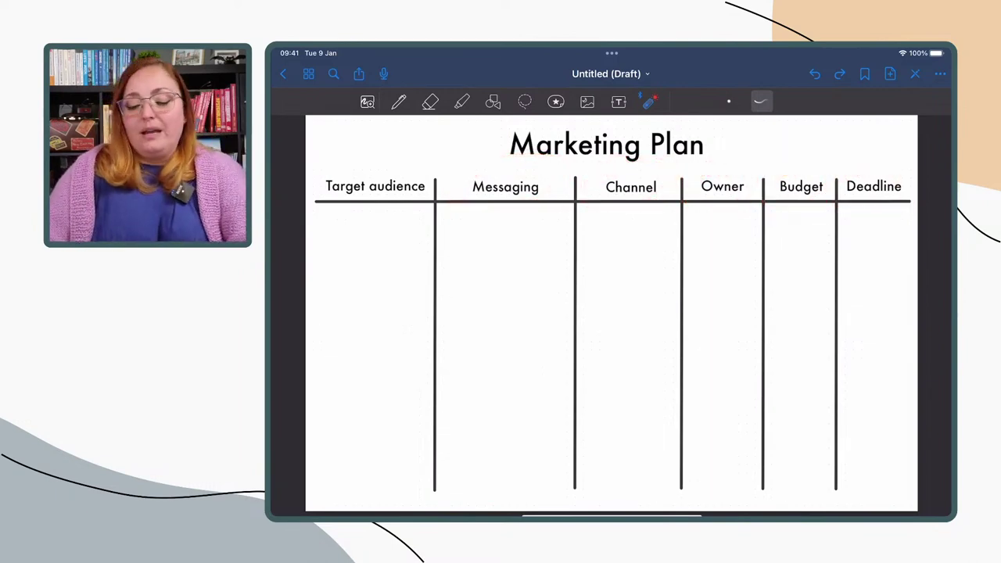
# Handwrite the learner persona's first name with the pen as the first entry in the Target audience column.
pyautogui.click(399, 102)
pyautogui.scroll(5, 325, 194)
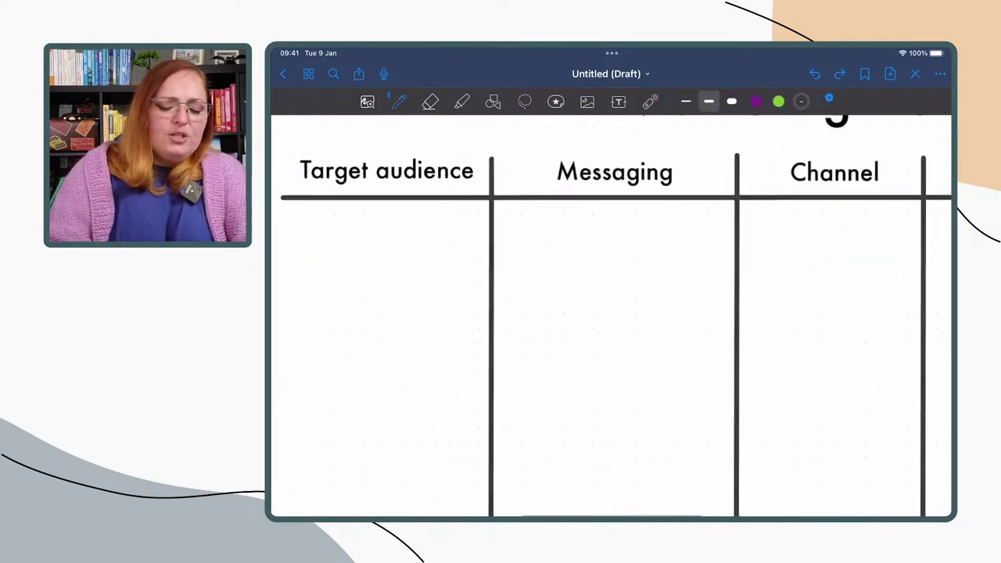
pyautogui.scroll(-1, 611, 315)
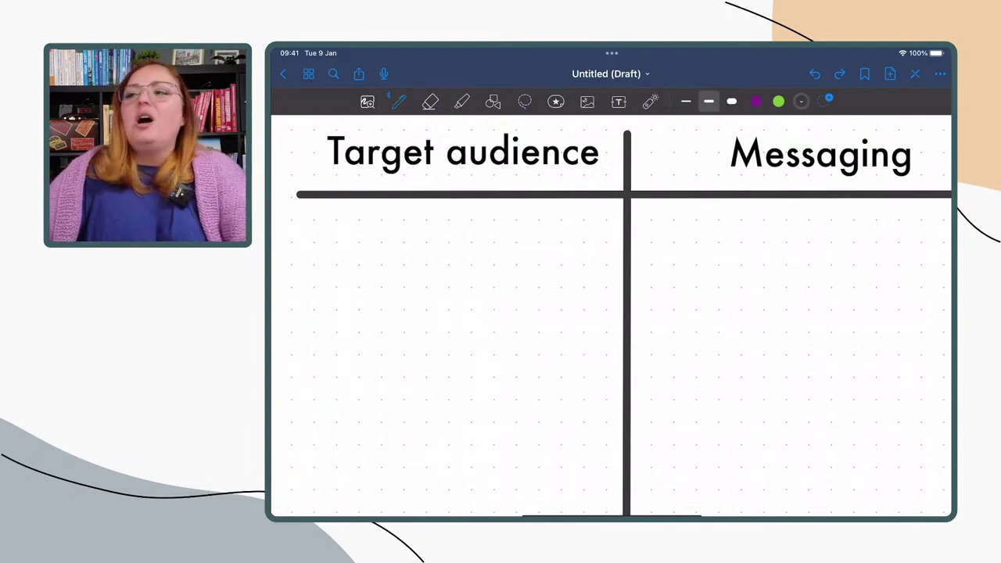
pyautogui.click(430, 102)
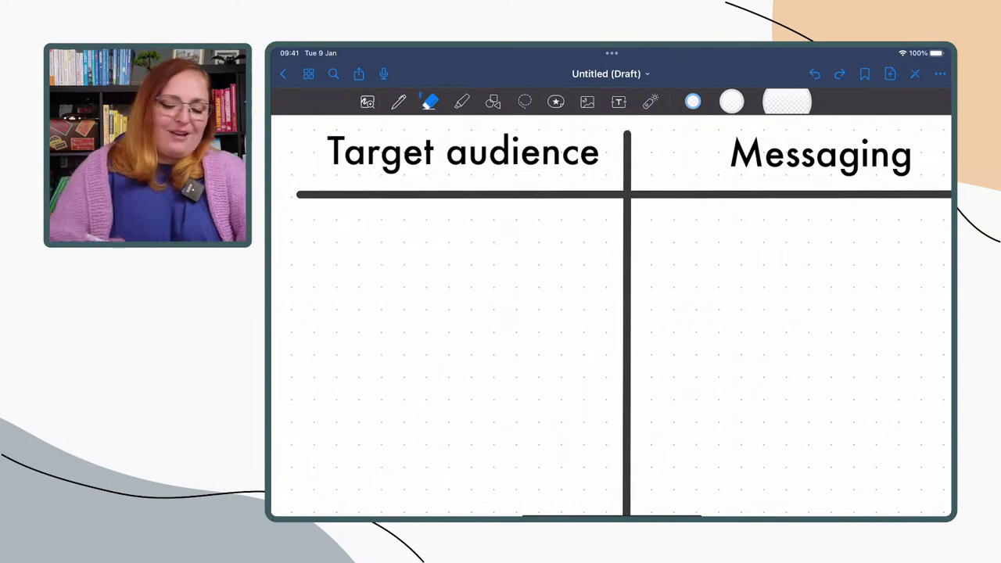
pyautogui.click(399, 102)
pyautogui.moveTo(336, 226); pyautogui.dragTo(321, 263)
pyautogui.moveTo(320, 225)
pyautogui.mouseDown()
pyautogui.moveTo(349, 222)
pyautogui.moveTo(360, 249)
pyautogui.moveTo(389, 271)
pyautogui.mouseUp()
pyautogui.moveTo(401, 251)
pyautogui.mouseDown()
pyautogui.moveTo(402, 271)
pyautogui.moveTo(423, 271)
pyautogui.mouseUp()
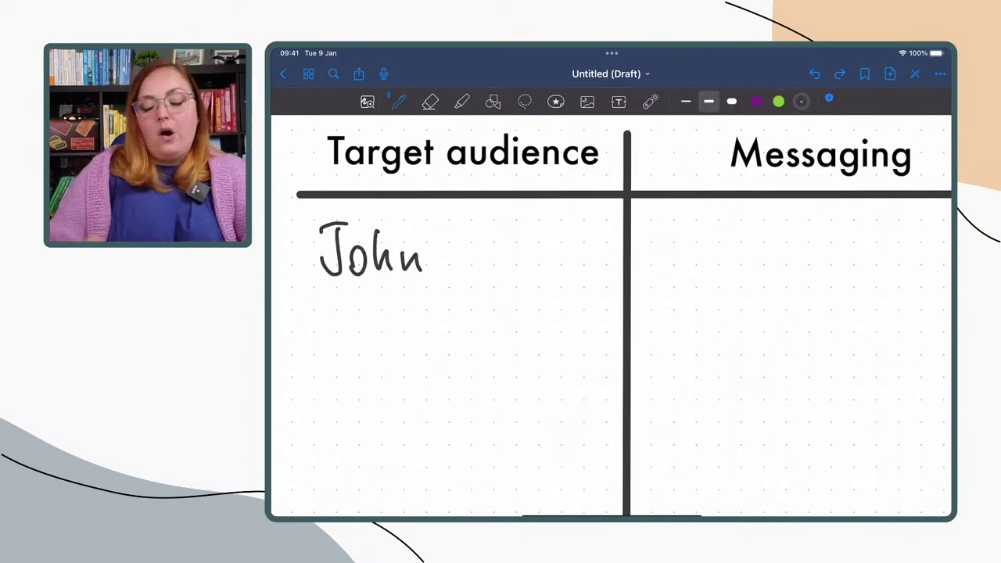
# Handwrite "Mngr Grades" as the second entry in the Target audience column, leaving a gap below the persona's name.
pyautogui.scroll(-3, 610, 313)
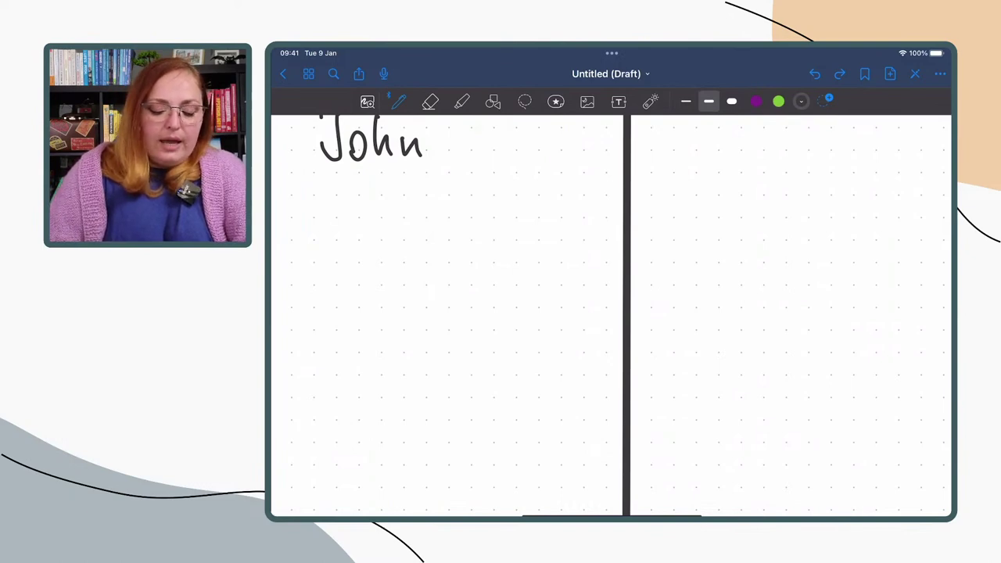
pyautogui.moveTo(321, 254)
pyautogui.mouseDown()
pyautogui.moveTo(323, 300)
pyautogui.moveTo(378, 299)
pyautogui.moveTo(382, 349)
pyautogui.moveTo(383, 313)
pyautogui.mouseUp()
pyautogui.moveTo(403, 276); pyautogui.dragTo(418, 271)
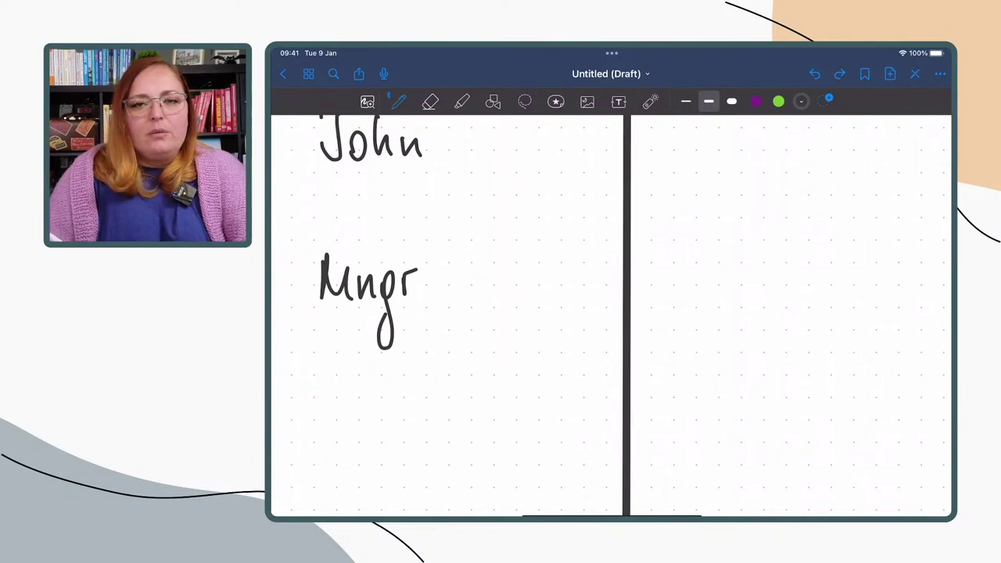
pyautogui.moveTo(476, 255); pyautogui.dragTo(479, 294)
pyautogui.moveTo(486, 275)
pyautogui.mouseDown()
pyautogui.moveTo(486, 296)
pyautogui.moveTo(500, 272)
pyautogui.mouseUp()
pyautogui.moveTo(522, 272)
pyautogui.mouseDown()
pyautogui.moveTo(513, 291)
pyautogui.moveTo(526, 291)
pyautogui.mouseUp()
pyautogui.moveTo(540, 274); pyautogui.dragTo(528, 290)
pyautogui.moveTo(547, 243)
pyautogui.mouseDown()
pyautogui.moveTo(545, 291)
pyautogui.moveTo(568, 294)
pyautogui.mouseUp()
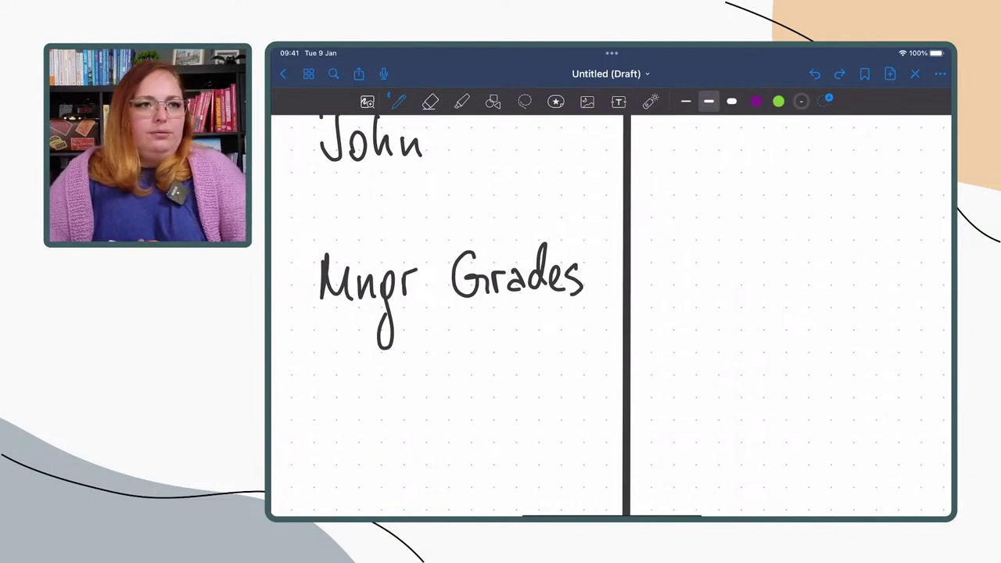
# Add "Level" and "C – ?" in handwriting on two lines beneath the word "Grades".
pyautogui.moveTo(463, 314)
pyautogui.mouseDown()
pyautogui.moveTo(481, 357)
pyautogui.moveTo(504, 355)
pyautogui.moveTo(521, 329)
pyautogui.mouseUp()
pyautogui.moveTo(524, 345); pyautogui.dragTo(540, 354)
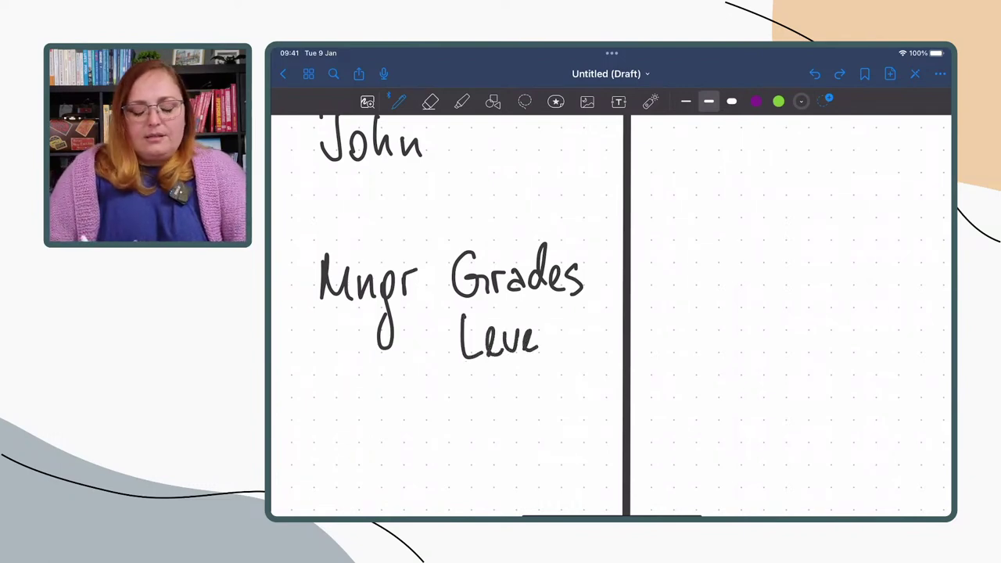
pyautogui.moveTo(546, 310); pyautogui.dragTo(546, 355)
pyautogui.moveTo(479, 377); pyautogui.dragTo(481, 414)
pyautogui.moveTo(492, 397)
pyautogui.mouseDown()
pyautogui.moveTo(514, 398)
pyautogui.moveTo(535, 372)
pyautogui.moveTo(545, 400)
pyautogui.mouseUp()
pyautogui.click(544, 412)
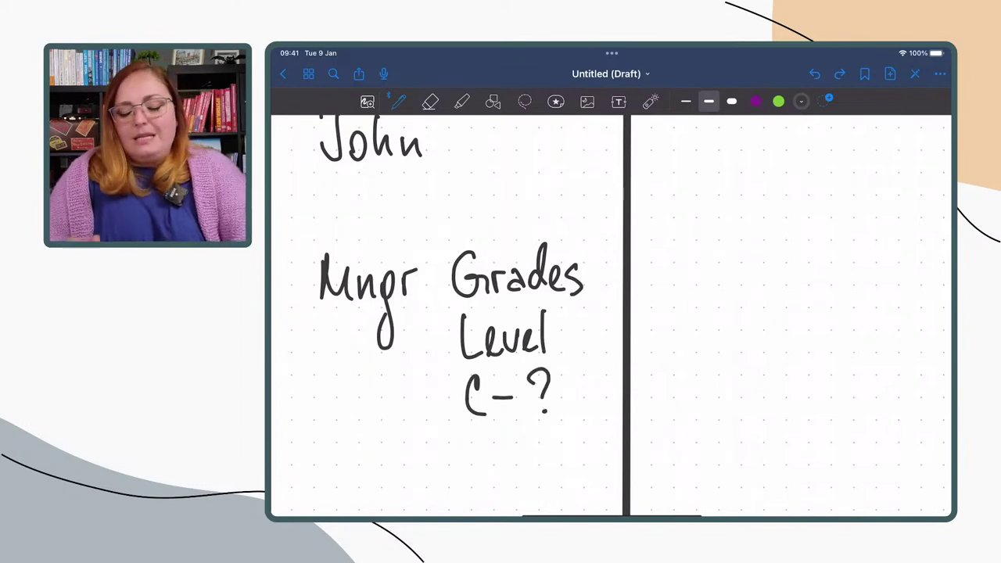
# Handwrite "Mngrs of learner" as the third entry in the Target audience column, below the manager grades entry.
pyautogui.scroll(-3, 611, 313)
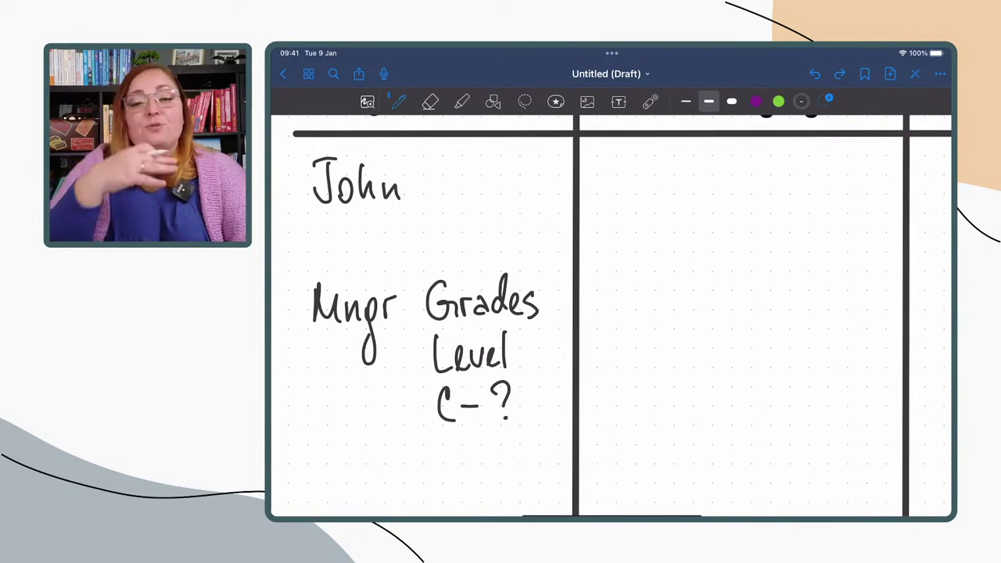
pyautogui.scroll(-5, 610, 313)
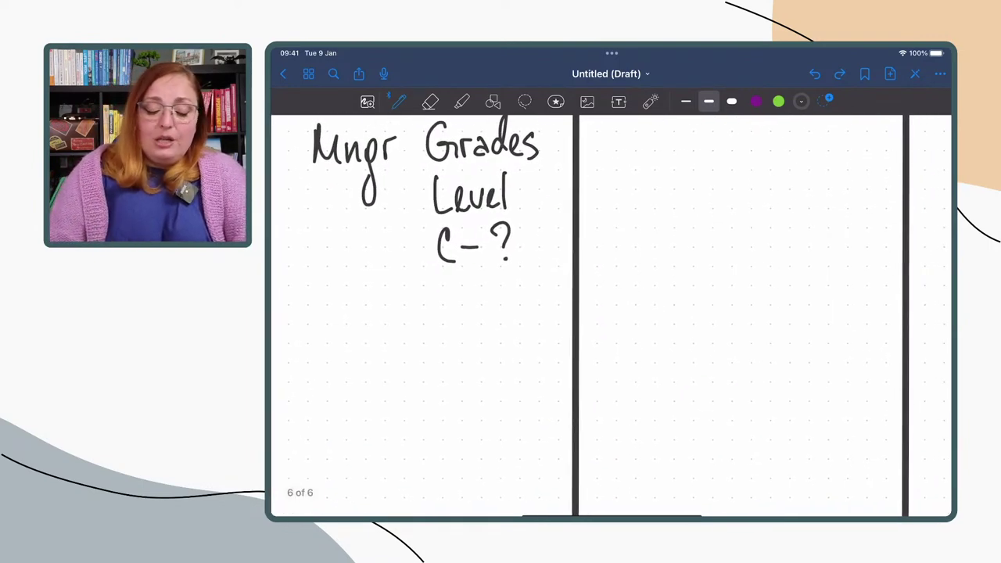
pyautogui.moveTo(315, 321)
pyautogui.mouseDown()
pyautogui.moveTo(314, 360)
pyautogui.moveTo(364, 358)
pyautogui.moveTo(365, 385)
pyautogui.mouseUp()
pyautogui.moveTo(383, 341)
pyautogui.mouseDown()
pyautogui.moveTo(394, 340)
pyautogui.moveTo(399, 357)
pyautogui.mouseUp()
pyautogui.moveTo(438, 348); pyautogui.dragTo(440, 347)
pyautogui.moveTo(461, 313)
pyautogui.mouseDown()
pyautogui.moveTo(449, 354)
pyautogui.moveTo(463, 341)
pyautogui.moveTo(484, 355)
pyautogui.mouseUp()
pyautogui.moveTo(490, 348)
pyautogui.mouseDown()
pyautogui.moveTo(515, 352)
pyautogui.moveTo(529, 335)
pyautogui.mouseUp()
pyautogui.moveTo(532, 352)
pyautogui.mouseDown()
pyautogui.moveTo(540, 335)
pyautogui.moveTo(543, 351)
pyautogui.moveTo(558, 351)
pyautogui.mouseUp()
pyautogui.click(548, 342)
pyautogui.moveTo(560, 351); pyautogui.dragTo(570, 332)
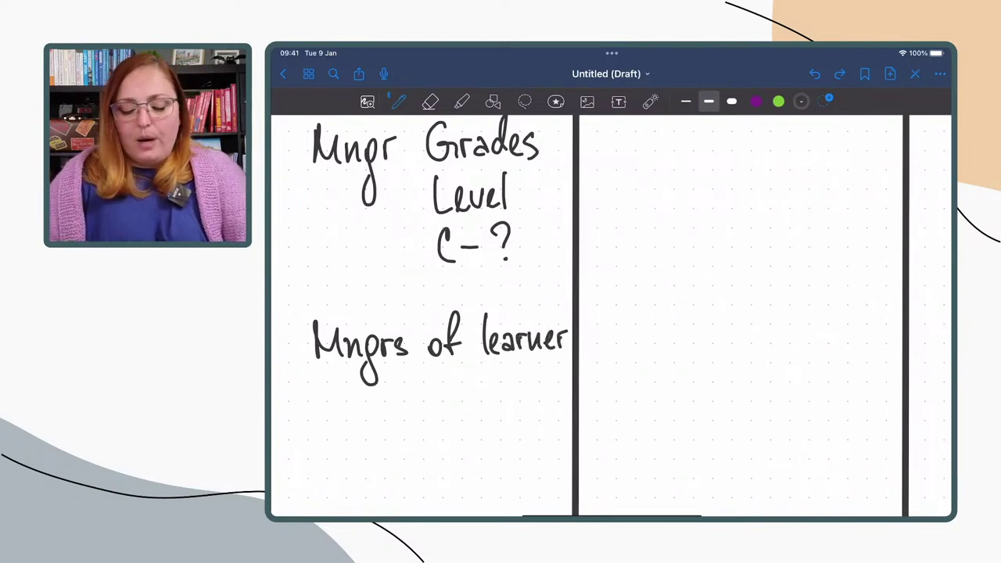
# Handwrite "Launching" and "1st session ..." on two lines in the Messaging column beside the learner persona's name.
pyautogui.scroll(-3, 611, 316)
pyautogui.hscroll(3, 612, 315)
pyautogui.scroll(3, 612, 315)
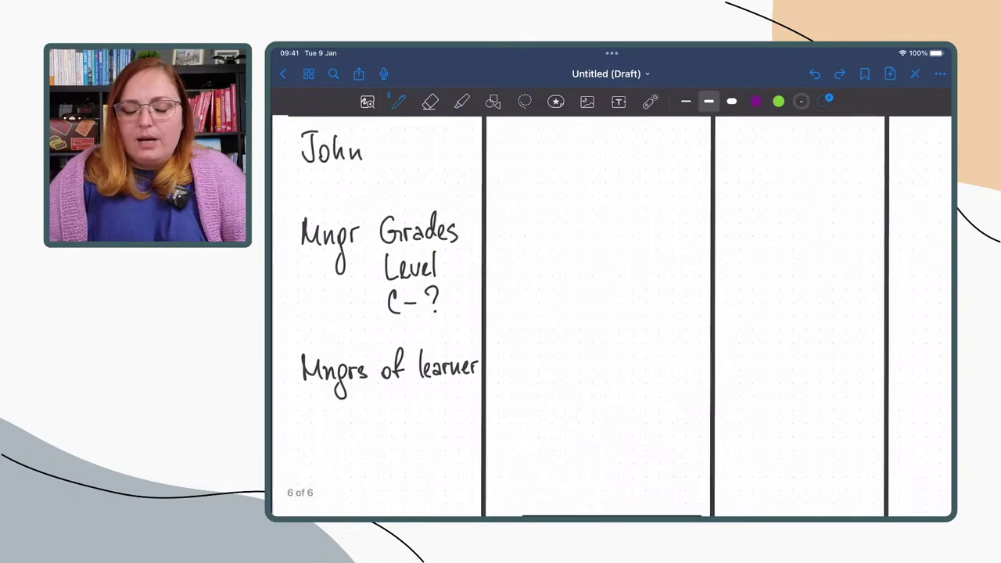
pyautogui.scroll(3, 612, 316)
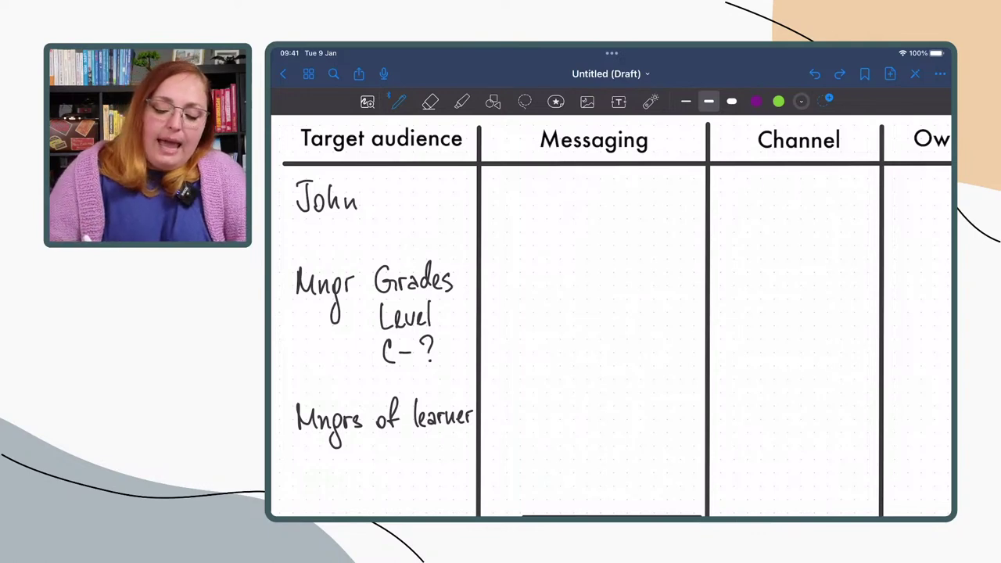
pyautogui.moveTo(500, 182)
pyautogui.mouseDown()
pyautogui.moveTo(522, 204)
pyautogui.moveTo(551, 202)
pyautogui.moveTo(570, 178)
pyautogui.moveTo(580, 203)
pyautogui.mouseUp()
pyautogui.moveTo(584, 194)
pyautogui.mouseDown()
pyautogui.moveTo(604, 203)
pyautogui.moveTo(606, 221)
pyautogui.mouseUp()
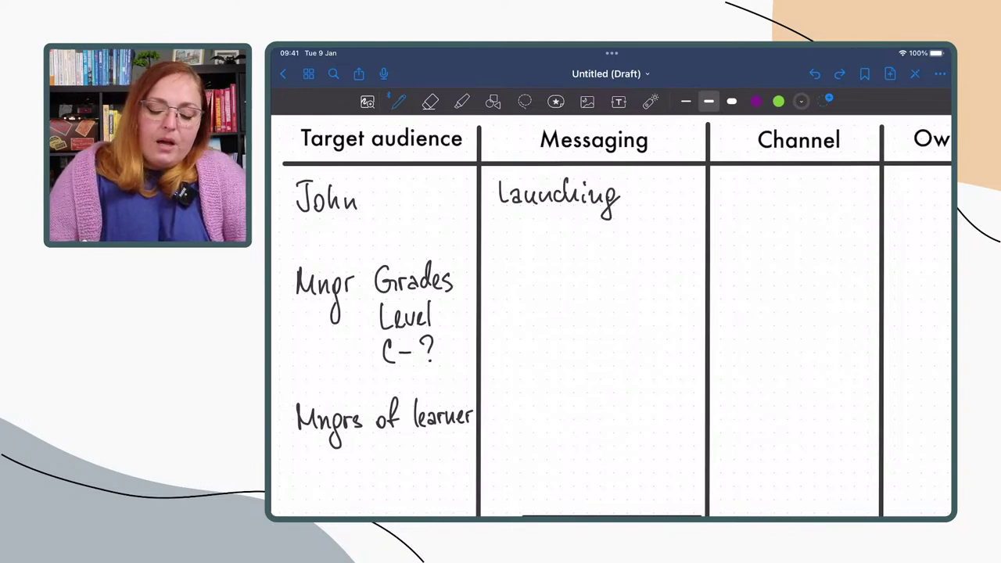
pyautogui.moveTo(499, 222)
pyautogui.mouseDown()
pyautogui.moveTo(503, 234)
pyautogui.moveTo(510, 224)
pyautogui.moveTo(615, 224)
pyautogui.mouseUp()
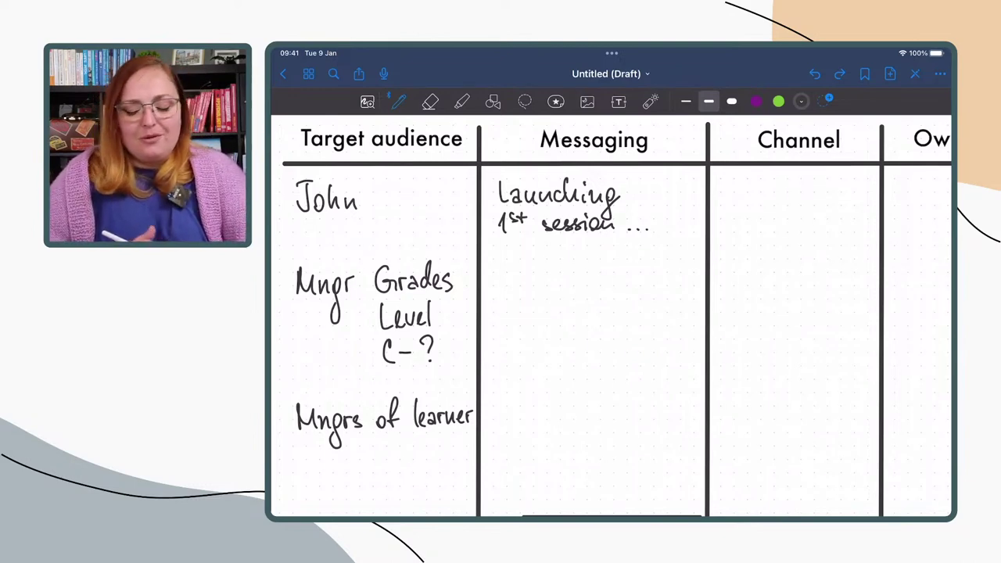
# Handwrite "Teaser" and "Launch" on two lines in the Messaging column beside the "Mngr Grades" audience.
pyautogui.moveTo(493, 267); pyautogui.dragTo(505, 267)
pyautogui.moveTo(505, 267)
pyautogui.mouseDown()
pyautogui.moveTo(506, 288)
pyautogui.moveTo(537, 285)
pyautogui.mouseUp()
pyautogui.moveTo(546, 279); pyautogui.dragTo(569, 270)
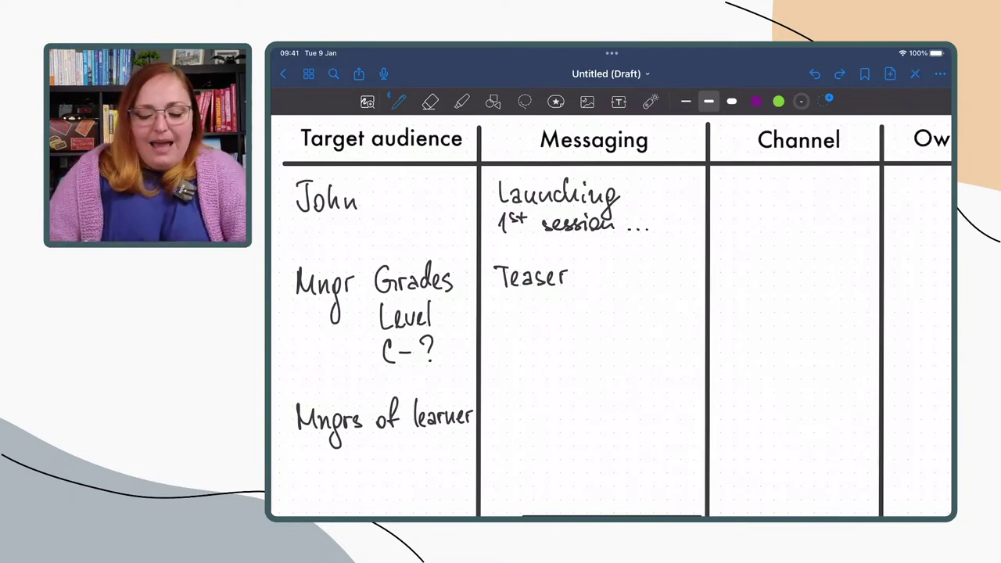
pyautogui.moveTo(504, 303)
pyautogui.mouseDown()
pyautogui.moveTo(517, 329)
pyautogui.moveTo(576, 324)
pyautogui.mouseUp()
pyautogui.moveTo(582, 296)
pyautogui.mouseDown()
pyautogui.moveTo(581, 324)
pyautogui.moveTo(597, 323)
pyautogui.mouseUp()
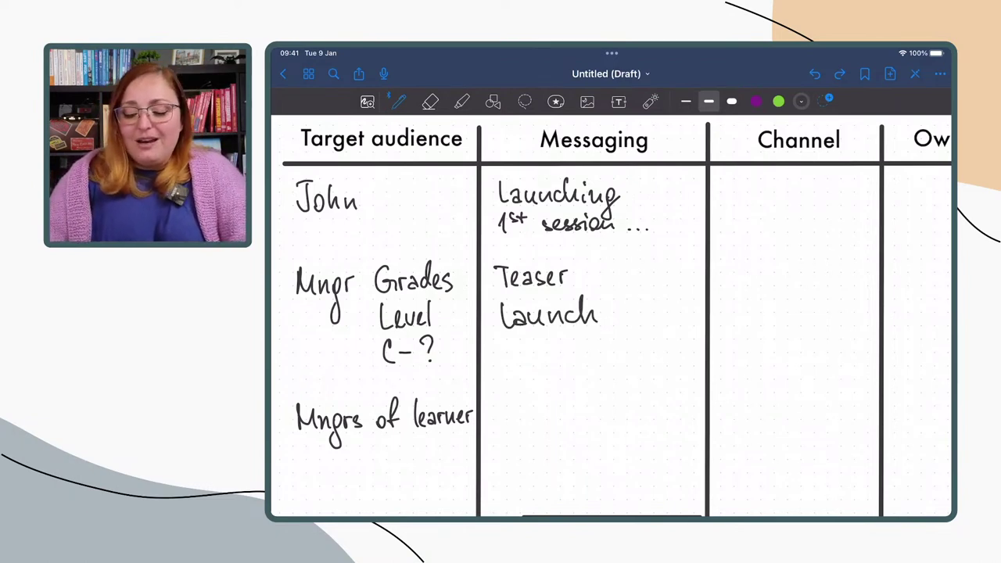
# Handwrite "Video on Slack", "Email" and "Lunch & learn" as separate lines in the Channel column of the "Mngr Grades" row.
pyautogui.moveTo(732, 261)
pyautogui.mouseDown()
pyautogui.moveTo(764, 279)
pyautogui.moveTo(857, 274)
pyautogui.mouseUp()
pyautogui.moveTo(862, 260); pyautogui.dragTo(862, 275)
pyautogui.moveTo(868, 267); pyautogui.dragTo(870, 276)
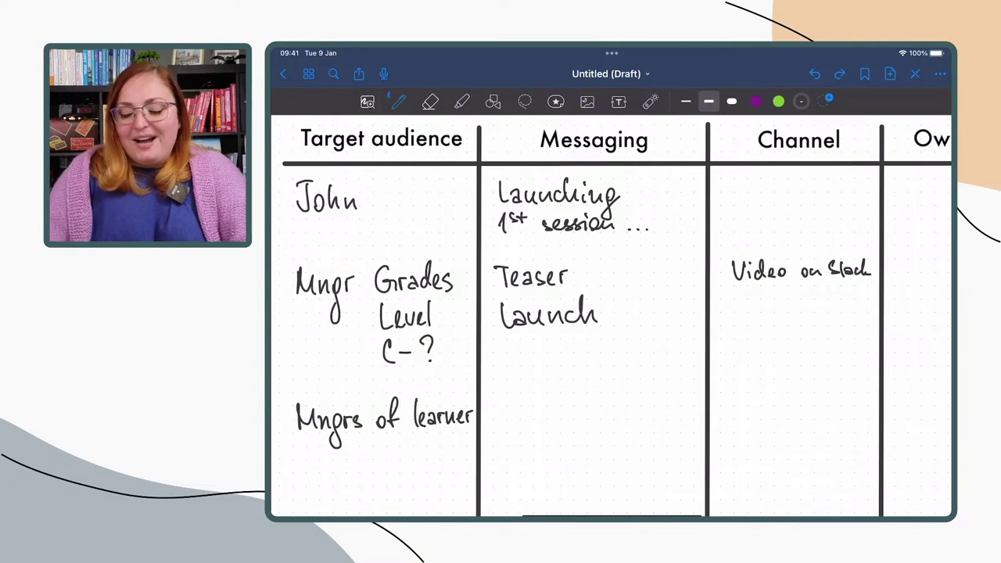
pyautogui.moveTo(728, 302)
pyautogui.mouseDown()
pyautogui.moveTo(729, 319)
pyautogui.moveTo(736, 300)
pyautogui.mouseUp()
pyautogui.moveTo(737, 313)
pyautogui.mouseDown()
pyautogui.moveTo(780, 318)
pyautogui.moveTo(734, 349)
pyautogui.moveTo(764, 346)
pyautogui.mouseUp()
pyautogui.moveTo(772, 338)
pyautogui.mouseDown()
pyautogui.moveTo(765, 346)
pyautogui.moveTo(859, 336)
pyautogui.mouseUp()
pyautogui.click(798, 332)
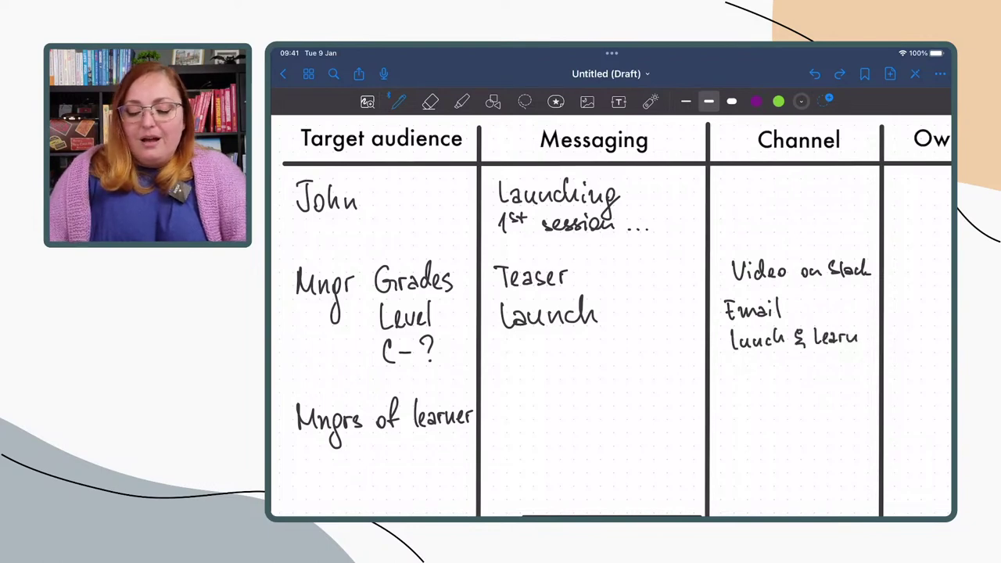
# Add "Webinar" and "Article on intranet" in handwriting below "Lunch & learn" in the Channel column.
pyautogui.moveTo(732, 361)
pyautogui.mouseDown()
pyautogui.moveTo(748, 379)
pyautogui.moveTo(771, 377)
pyautogui.mouseUp()
pyautogui.moveTo(776, 367); pyautogui.dragTo(787, 379)
pyautogui.moveTo(790, 370)
pyautogui.mouseDown()
pyautogui.moveTo(798, 379)
pyautogui.moveTo(809, 367)
pyautogui.mouseUp()
pyautogui.moveTo(733, 410)
pyautogui.mouseDown()
pyautogui.moveTo(735, 392)
pyautogui.moveTo(741, 411)
pyautogui.moveTo(748, 401)
pyautogui.mouseUp()
pyautogui.moveTo(750, 393)
pyautogui.mouseDown()
pyautogui.moveTo(752, 412)
pyautogui.moveTo(758, 401)
pyautogui.mouseUp()
pyautogui.moveTo(761, 402); pyautogui.dragTo(778, 413)
pyautogui.moveTo(778, 407)
pyautogui.mouseDown()
pyautogui.moveTo(800, 399)
pyautogui.moveTo(836, 408)
pyautogui.mouseUp()
pyautogui.moveTo(841, 388)
pyautogui.mouseDown()
pyautogui.moveTo(837, 409)
pyautogui.moveTo(864, 407)
pyautogui.moveTo(873, 390)
pyautogui.moveTo(876, 398)
pyautogui.mouseUp()
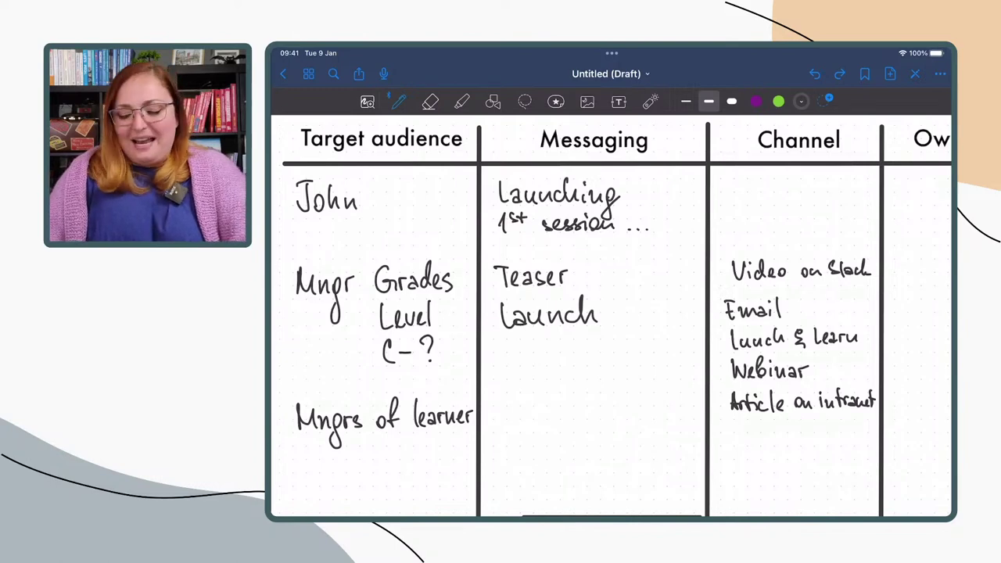
# Handwrite "Town Hall" as the last item of the Channel list, below "Article on intranet".
pyautogui.scroll(-3, 610, 313)
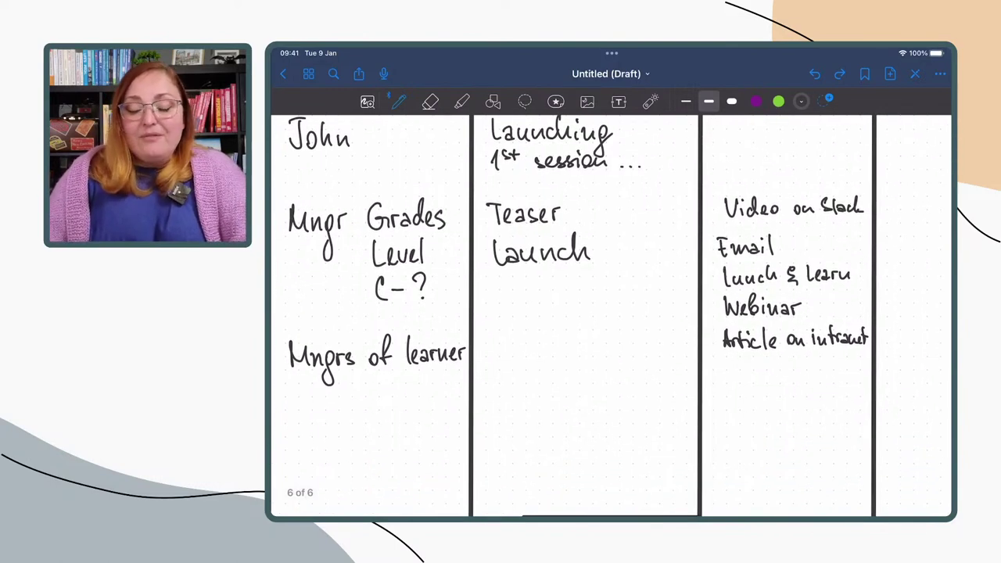
pyautogui.moveTo(717, 360)
pyautogui.mouseDown()
pyautogui.moveTo(723, 381)
pyautogui.moveTo(734, 368)
pyautogui.moveTo(784, 378)
pyautogui.mouseUp()
pyautogui.moveTo(794, 358)
pyautogui.mouseDown()
pyautogui.moveTo(794, 377)
pyautogui.moveTo(796, 366)
pyautogui.mouseUp()
pyautogui.moveTo(803, 367); pyautogui.dragTo(808, 377)
pyautogui.moveTo(814, 358); pyautogui.dragTo(816, 377)
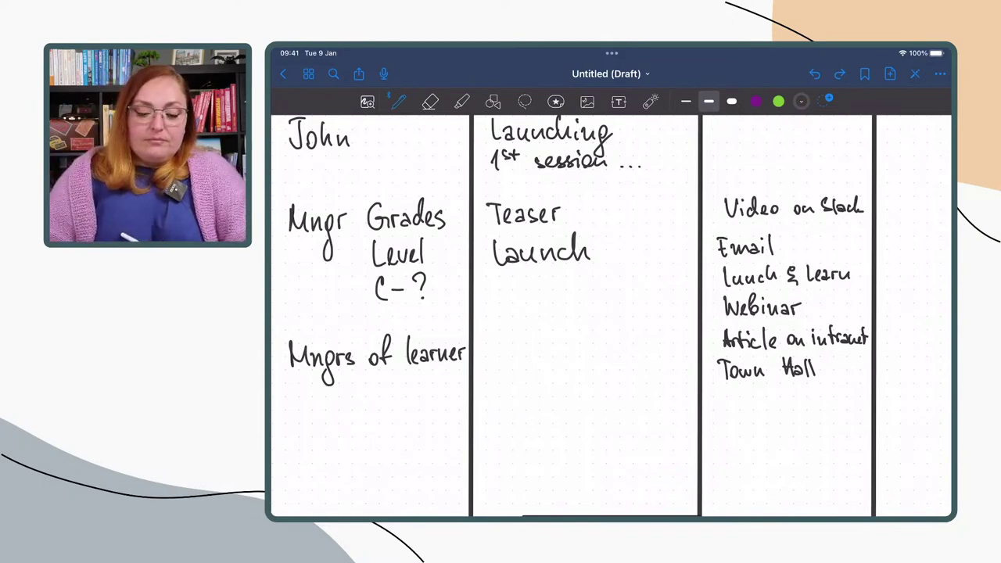
# Handwrite "Info pack" in the Messaging column beside the "Mngrs of learner" audience.
pyautogui.moveTo(493, 336)
pyautogui.mouseDown()
pyautogui.moveTo(493, 357)
pyautogui.moveTo(509, 348)
pyautogui.moveTo(514, 357)
pyautogui.mouseUp()
pyautogui.moveTo(521, 329)
pyautogui.mouseDown()
pyautogui.moveTo(516, 357)
pyautogui.moveTo(523, 344)
pyautogui.mouseUp()
pyautogui.moveTo(529, 346); pyautogui.dragTo(562, 364)
pyautogui.moveTo(565, 341)
pyautogui.mouseDown()
pyautogui.moveTo(566, 350)
pyautogui.moveTo(591, 350)
pyautogui.mouseUp()
pyautogui.moveTo(602, 320); pyautogui.dragTo(606, 349)
# Draw eight short placeholder lines down the Owner column, from the persona's row to the "Town Hall" line.
pyautogui.scroll(2, 610, 313)
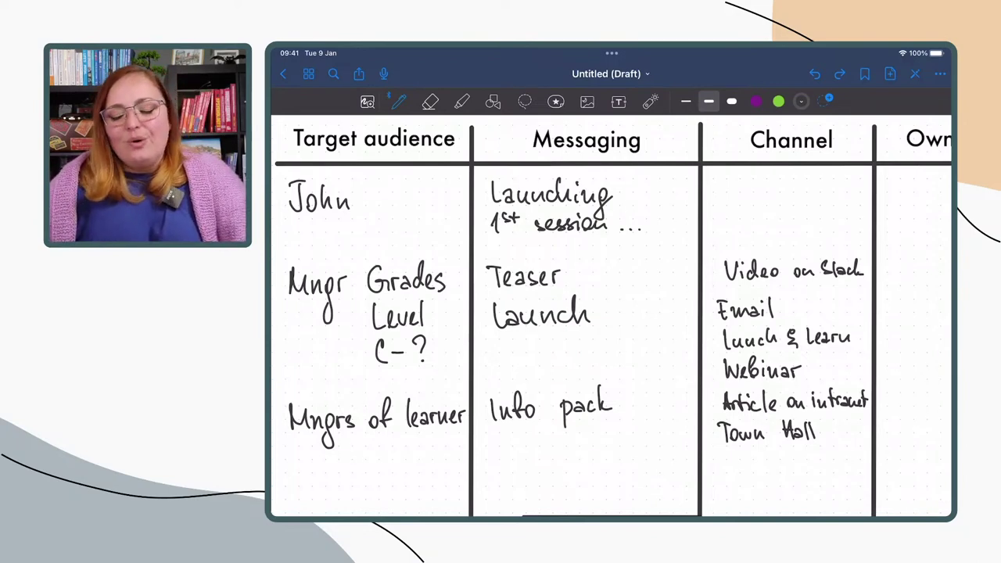
pyautogui.scroll(-3, 610, 313)
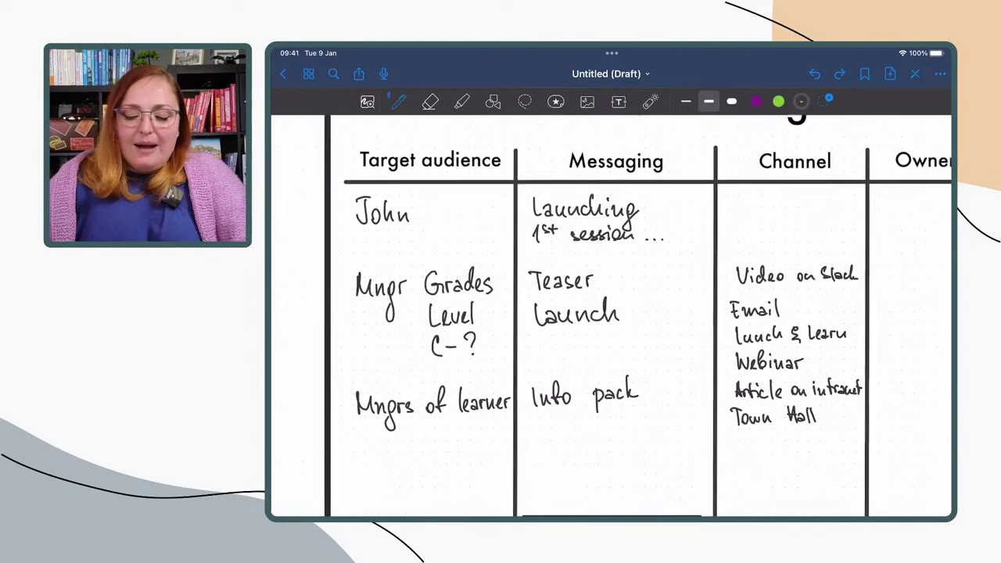
pyautogui.scroll(-3, 610, 313)
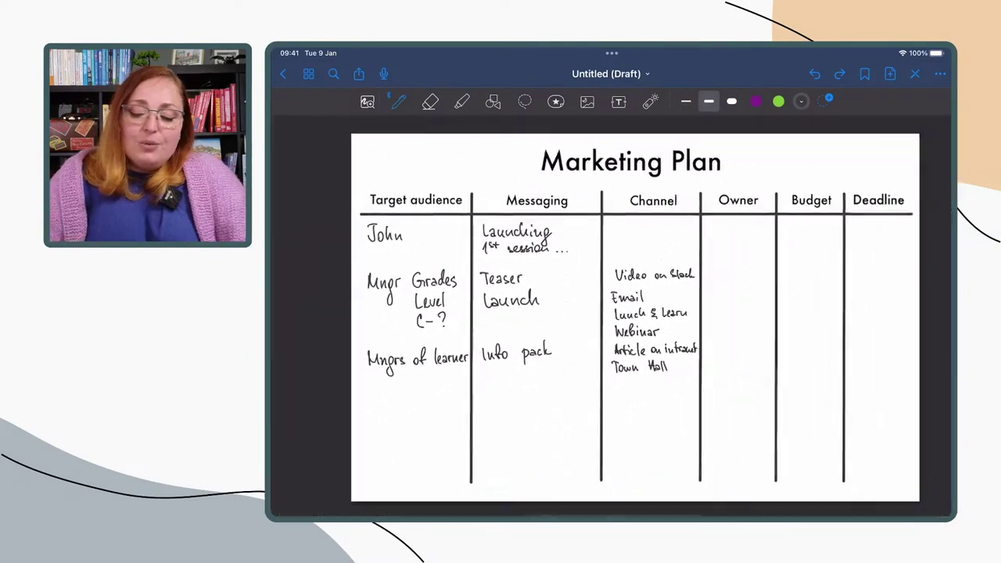
pyautogui.moveTo(702, 220)
pyautogui.mouseDown()
pyautogui.moveTo(726, 218)
pyautogui.moveTo(732, 307)
pyautogui.mouseUp()
pyautogui.moveTo(699, 326); pyautogui.dragTo(730, 324)
pyautogui.moveTo(701, 345)
pyautogui.mouseDown()
pyautogui.moveTo(730, 345)
pyautogui.moveTo(737, 364)
pyautogui.mouseUp()
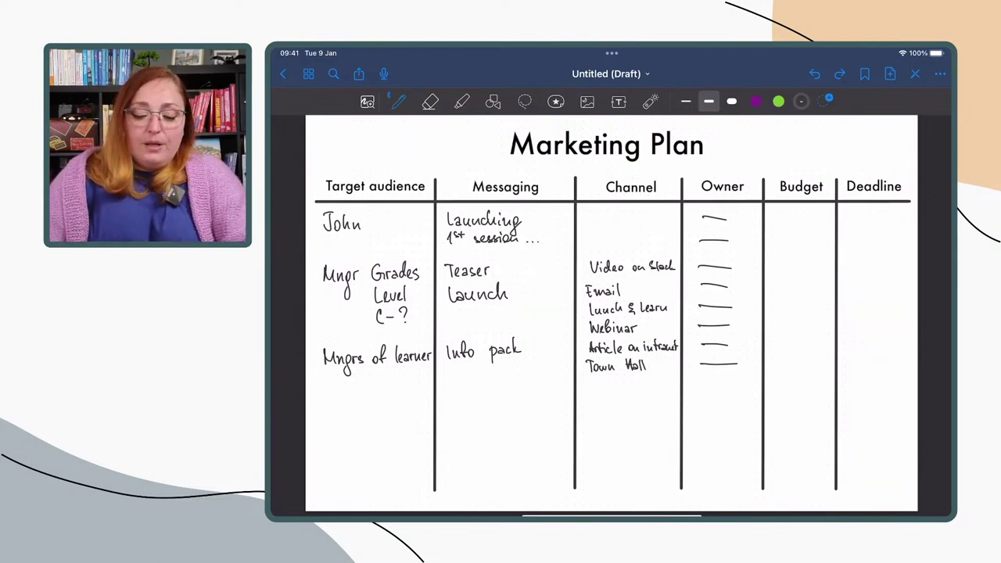
# In the learner persona's row, handwrite "Email" as the channel and a crossed zero "Ø" as the budget.
pyautogui.moveTo(587, 213); pyautogui.dragTo(587, 226)
pyautogui.moveTo(586, 212); pyautogui.dragTo(631, 225)
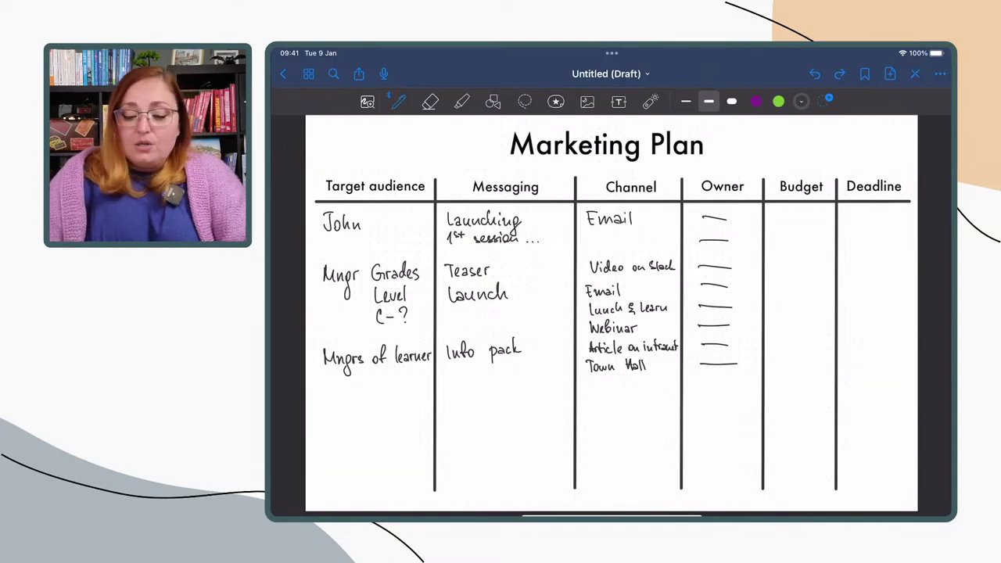
pyautogui.moveTo(793, 212); pyautogui.dragTo(792, 213)
pyautogui.moveTo(787, 233); pyautogui.dragTo(802, 207)
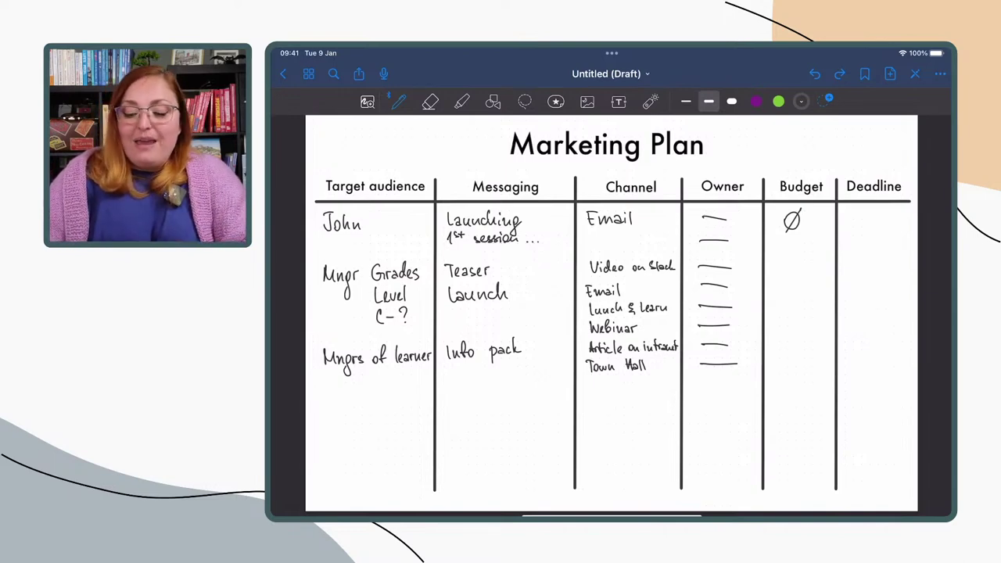
# Handwrite "$100" as the budget for the Slack video and draw four short placeholder lines beneath it.
pyautogui.moveTo(780, 257)
pyautogui.mouseDown()
pyautogui.moveTo(781, 272)
pyautogui.moveTo(800, 259)
pyautogui.moveTo(768, 271)
pyautogui.mouseUp()
pyautogui.moveTo(772, 256); pyautogui.dragTo(771, 274)
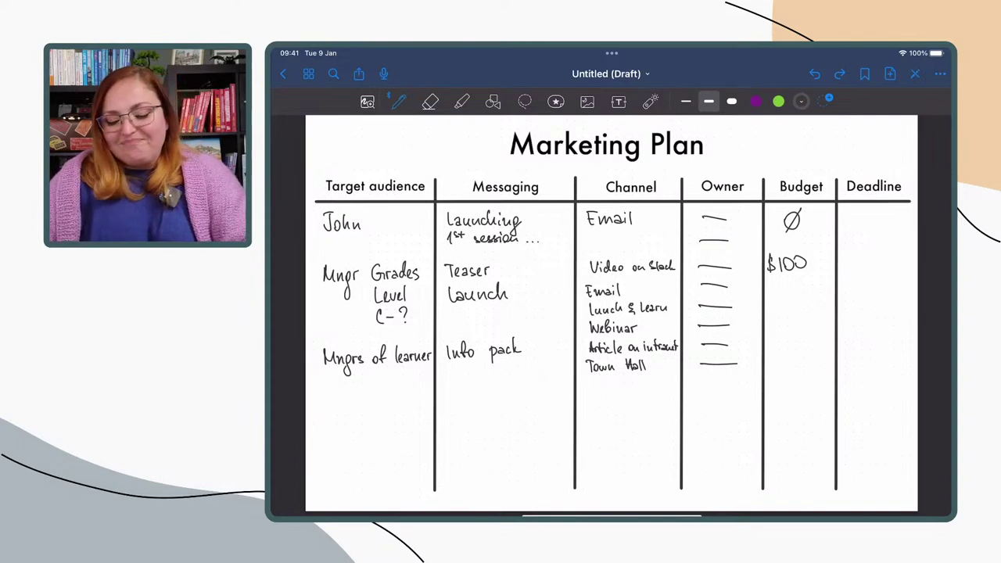
pyautogui.moveTo(777, 292)
pyautogui.mouseDown()
pyautogui.moveTo(806, 291)
pyautogui.moveTo(810, 310)
pyautogui.mouseUp()
pyautogui.moveTo(775, 331); pyautogui.dragTo(811, 330)
pyautogui.moveTo(779, 352); pyautogui.dragTo(812, 351)
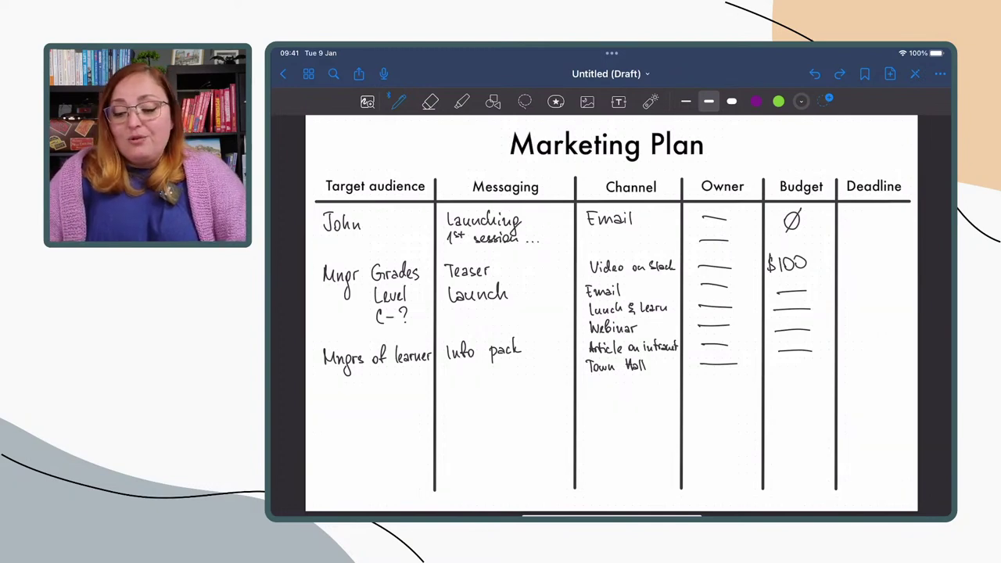
# Handwrite "31 Mar" in the persona's row and "1 Apr" in the "Mngr Grades" row of the Deadline column.
pyautogui.moveTo(854, 227); pyautogui.dragTo(855, 238)
pyautogui.moveTo(863, 227)
pyautogui.mouseDown()
pyautogui.moveTo(864, 239)
pyautogui.moveTo(902, 236)
pyautogui.mouseUp()
pyautogui.moveTo(857, 263)
pyautogui.mouseDown()
pyautogui.moveTo(858, 278)
pyautogui.moveTo(881, 278)
pyautogui.mouseUp()
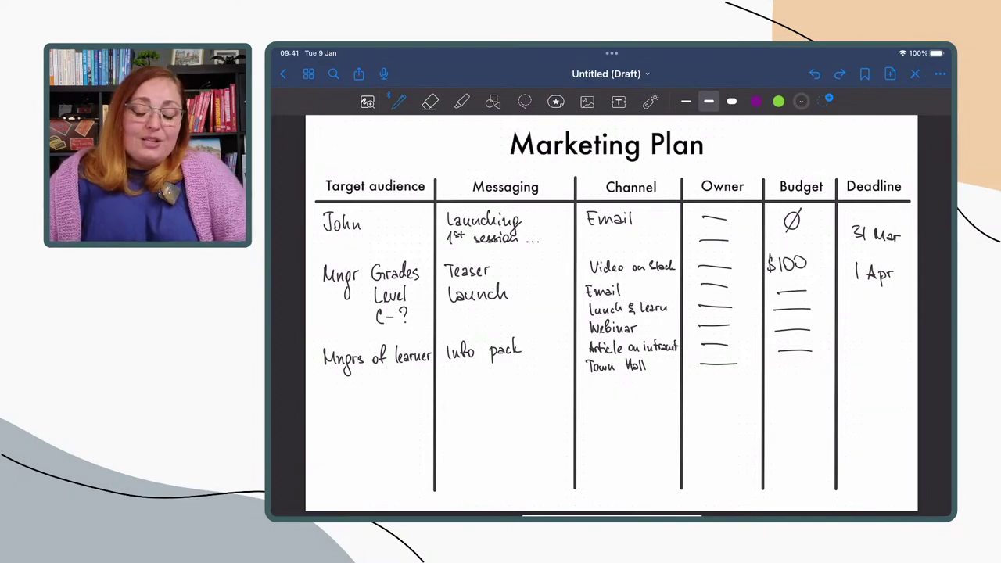
# Point out the Target audience, Messaging, Channel, Owner, Budget and Deadline columns of the filled-in plan with the laser pointer.
pyautogui.click(650, 102)
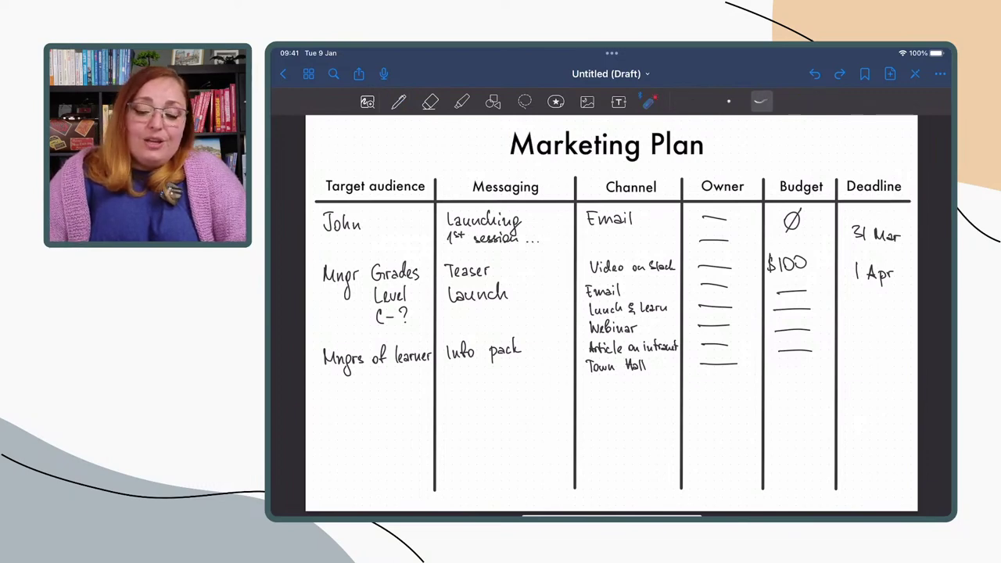
pyautogui.moveTo(333, 200)
pyautogui.mouseDown()
pyautogui.moveTo(426, 156)
pyautogui.moveTo(336, 161)
pyautogui.mouseUp()
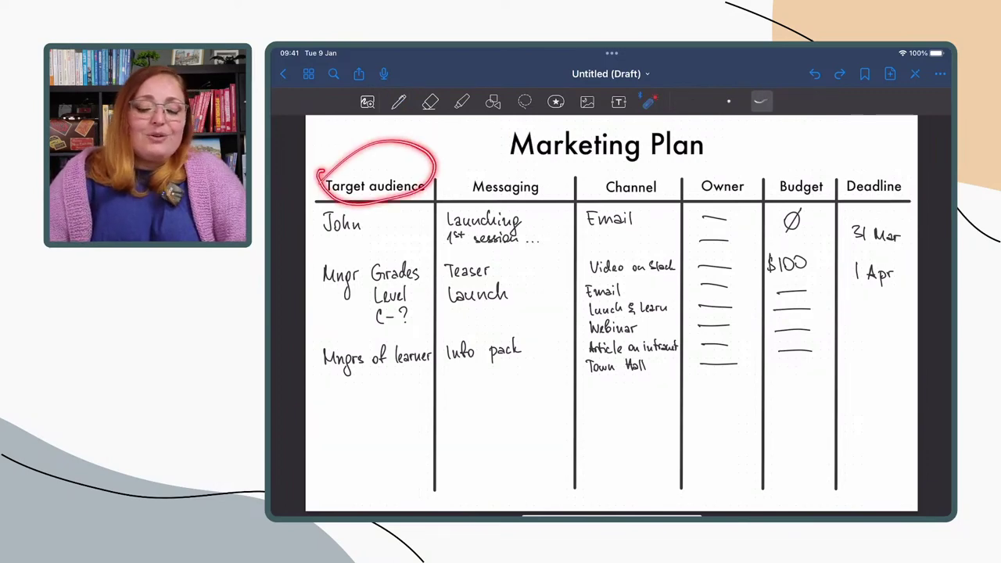
pyautogui.moveTo(450, 198)
pyautogui.mouseDown()
pyautogui.moveTo(485, 171)
pyautogui.moveTo(454, 196)
pyautogui.mouseUp()
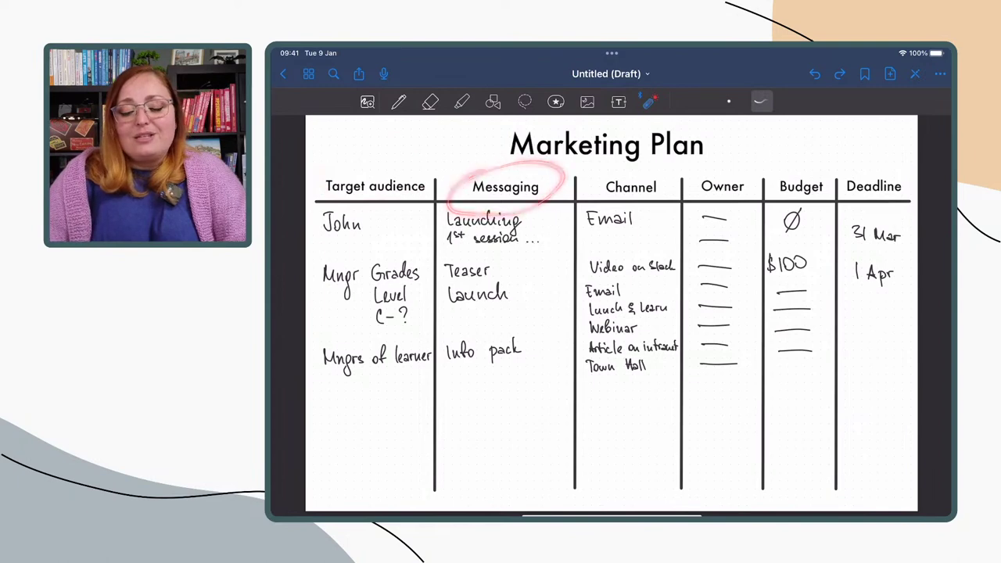
pyautogui.moveTo(582, 205)
pyautogui.mouseDown()
pyautogui.moveTo(592, 180)
pyautogui.moveTo(634, 165)
pyautogui.mouseUp()
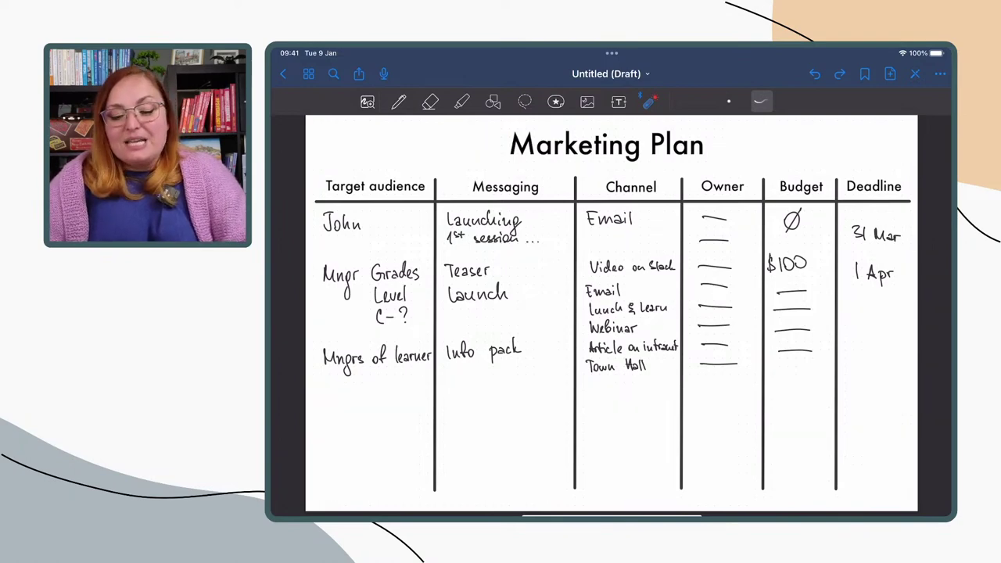
pyautogui.moveTo(606, 168)
pyautogui.mouseDown()
pyautogui.moveTo(681, 352)
pyautogui.moveTo(605, 187)
pyautogui.mouseUp()
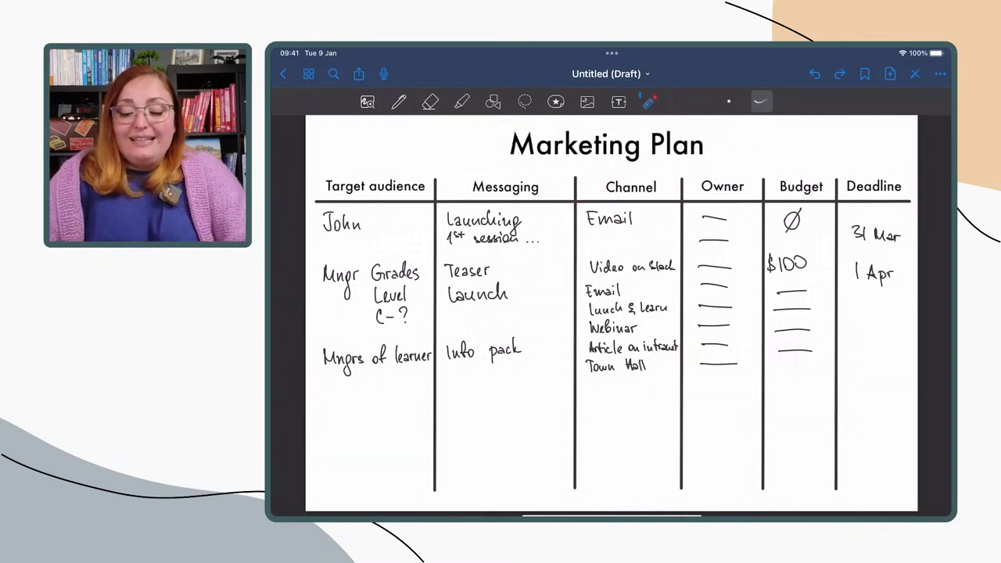
pyautogui.moveTo(728, 168)
pyautogui.mouseDown()
pyautogui.moveTo(689, 196)
pyautogui.moveTo(735, 161)
pyautogui.moveTo(708, 171)
pyautogui.mouseUp()
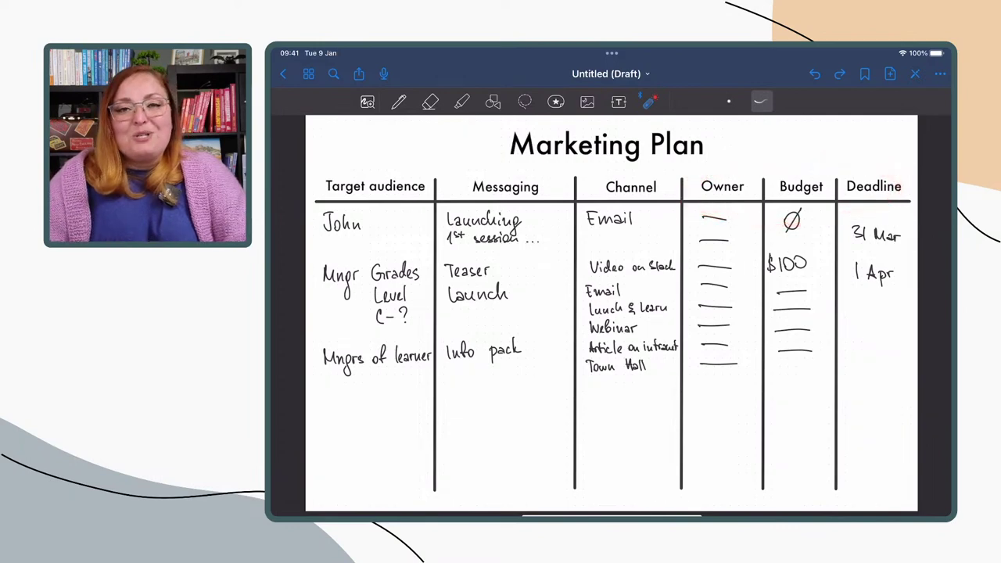